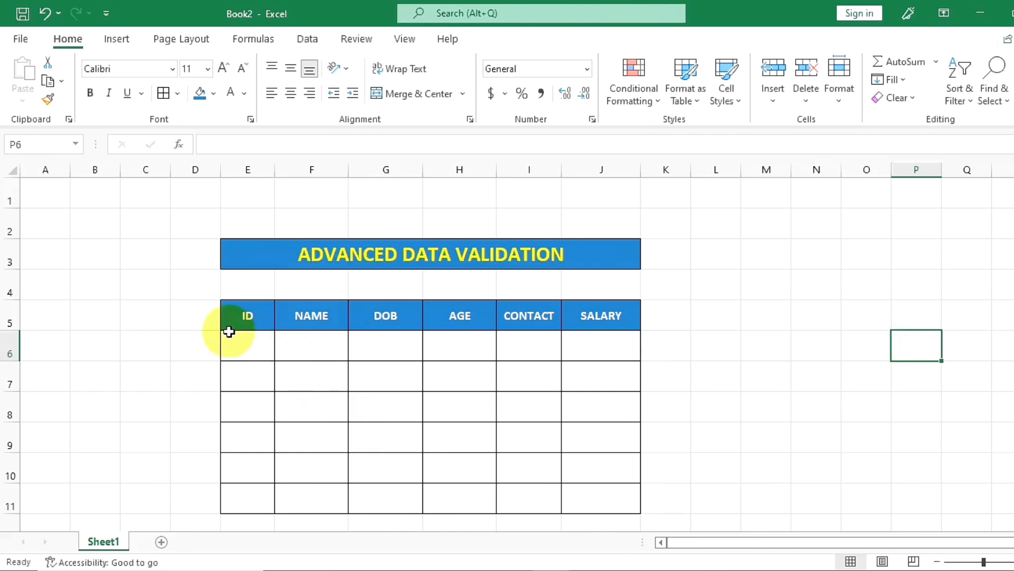
drag(244, 314, 608, 491)
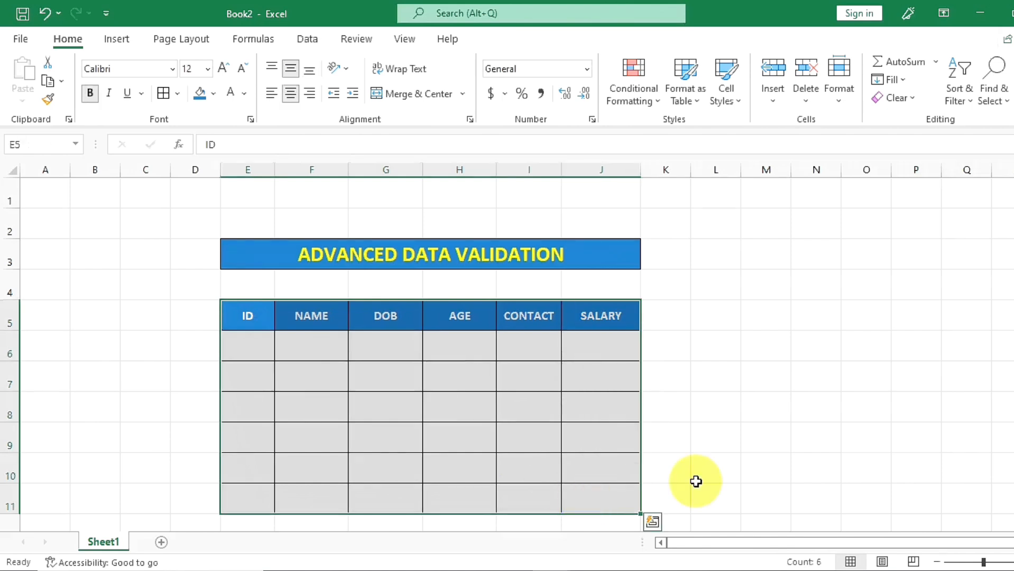
click(794, 463)
click(253, 321)
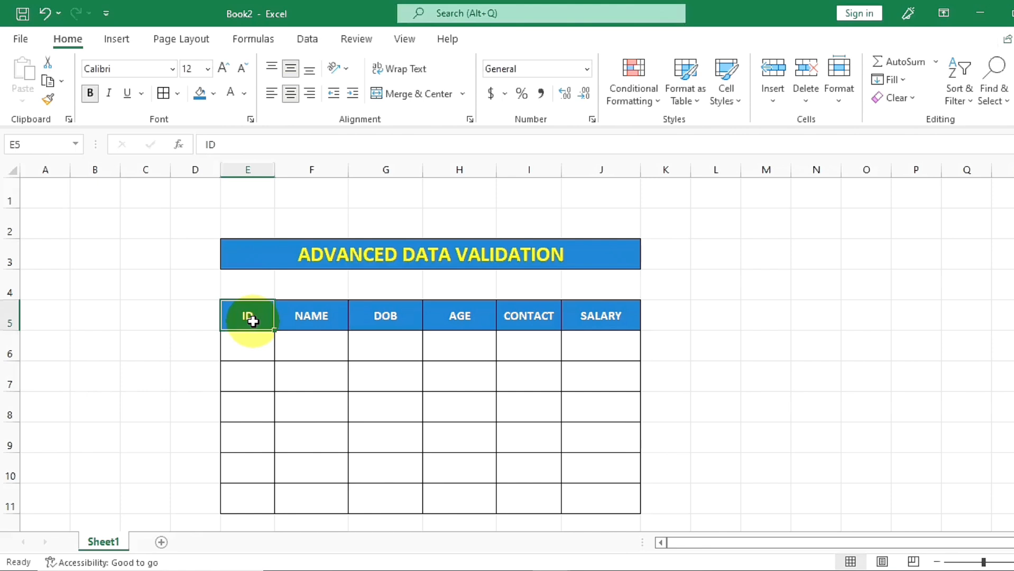
click(723, 417)
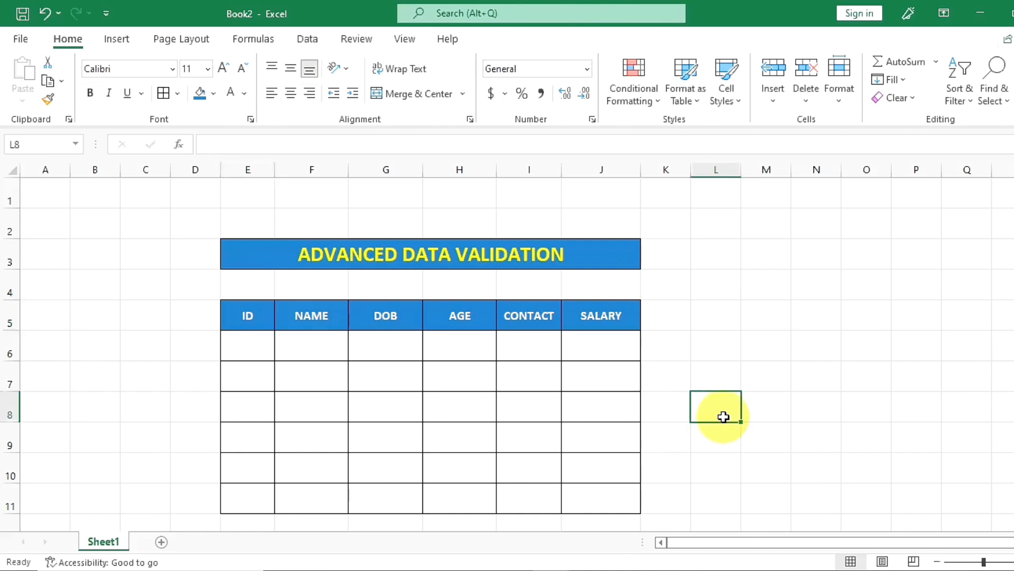
Enter the sample IDs 101 in cell E6 and 10A in cell E7
click(236, 347)
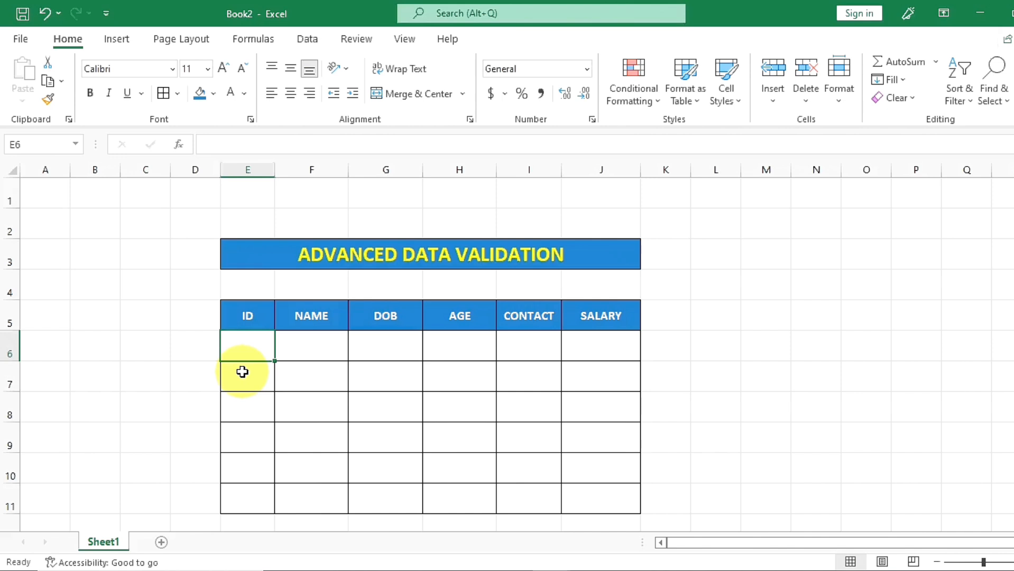
text(101)
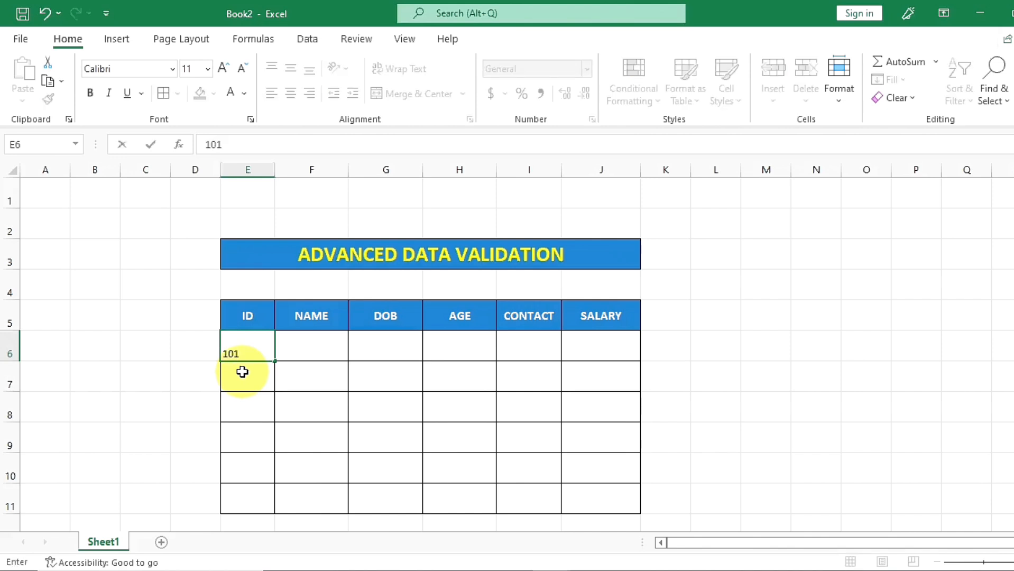
key(Return)
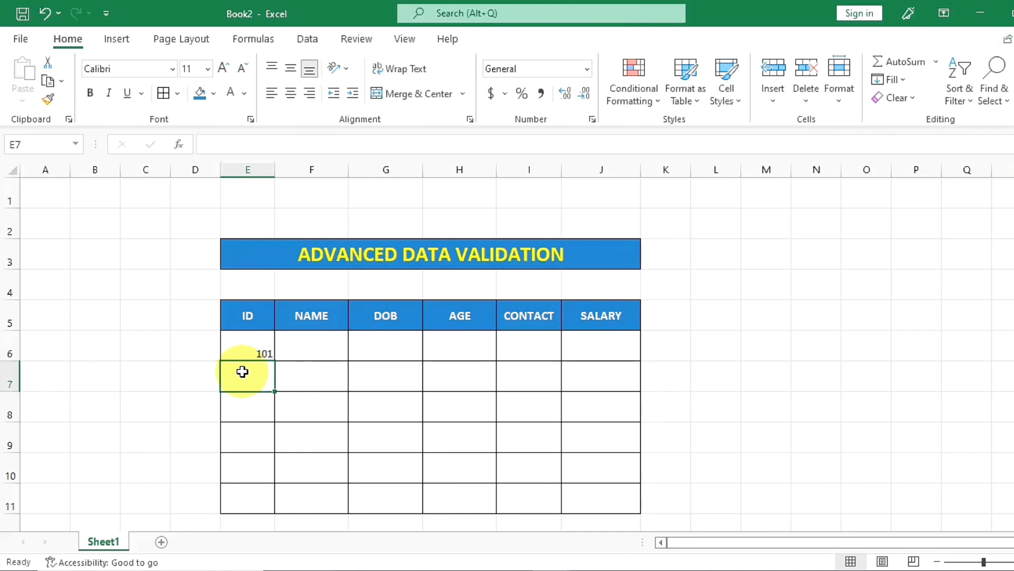
text(10A)
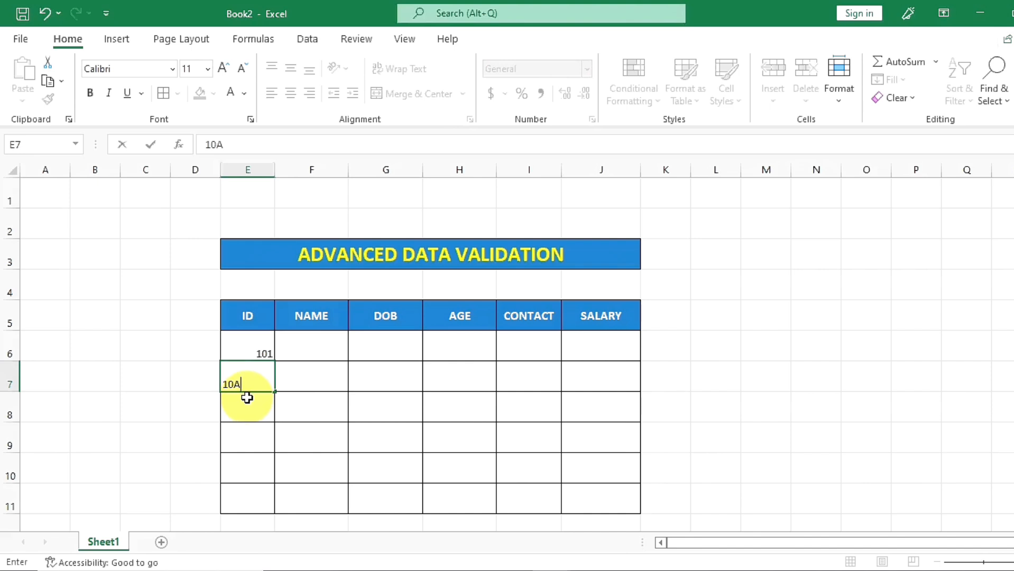
key(Return)
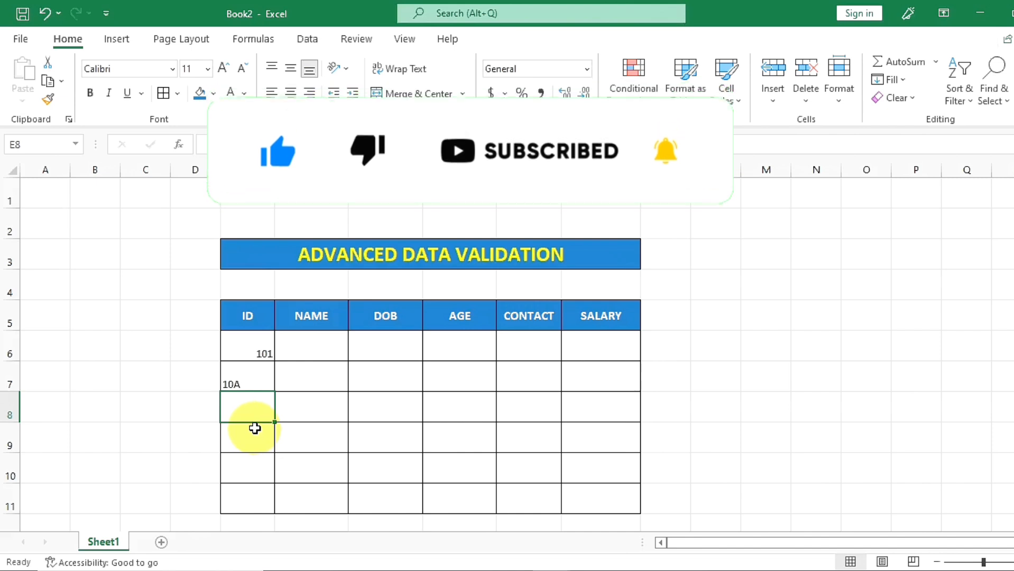
Delete the sample IDs from the first rows of the ID column
click(256, 350)
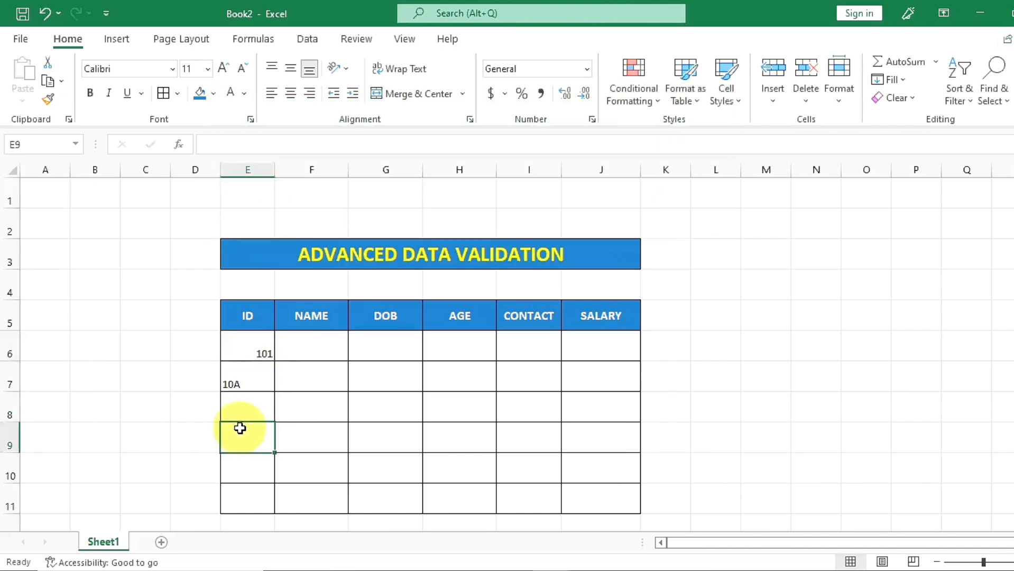
drag(243, 346, 245, 397)
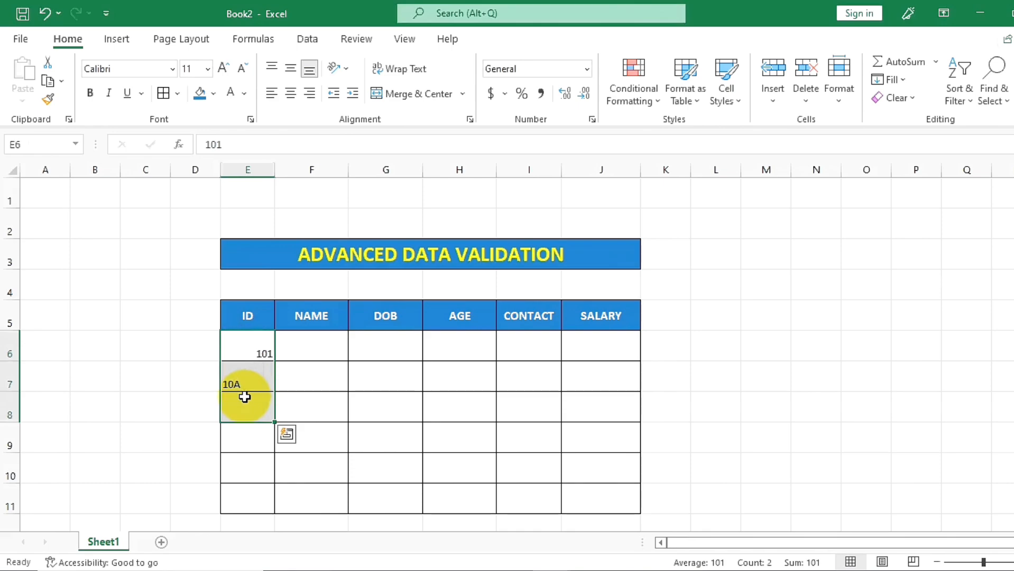
key(Delete)
Start a data validation rule for the ID cells E6:E11 and set it to allow Custom criteria
shift+click(247, 498)
click(308, 39)
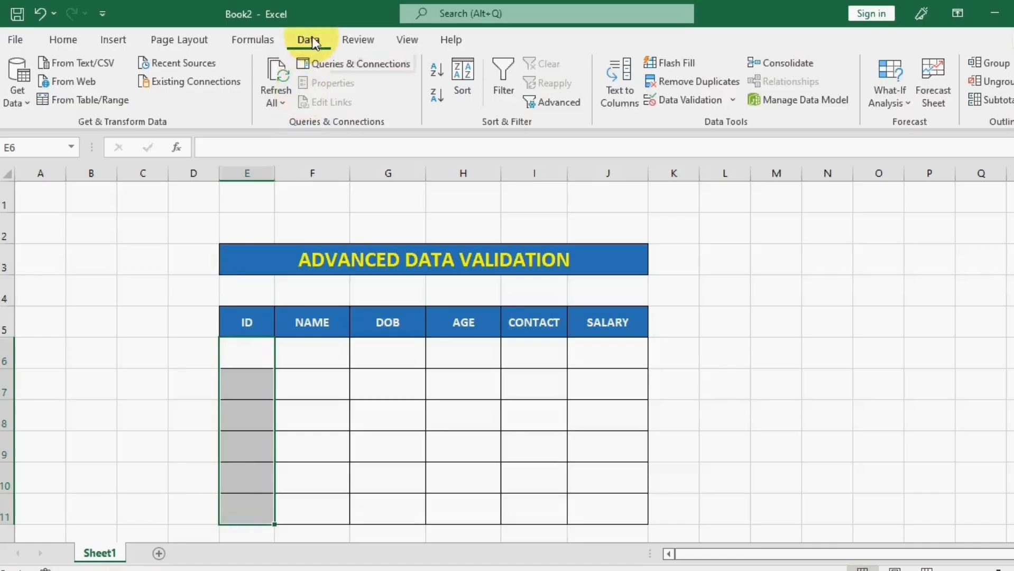
click(733, 101)
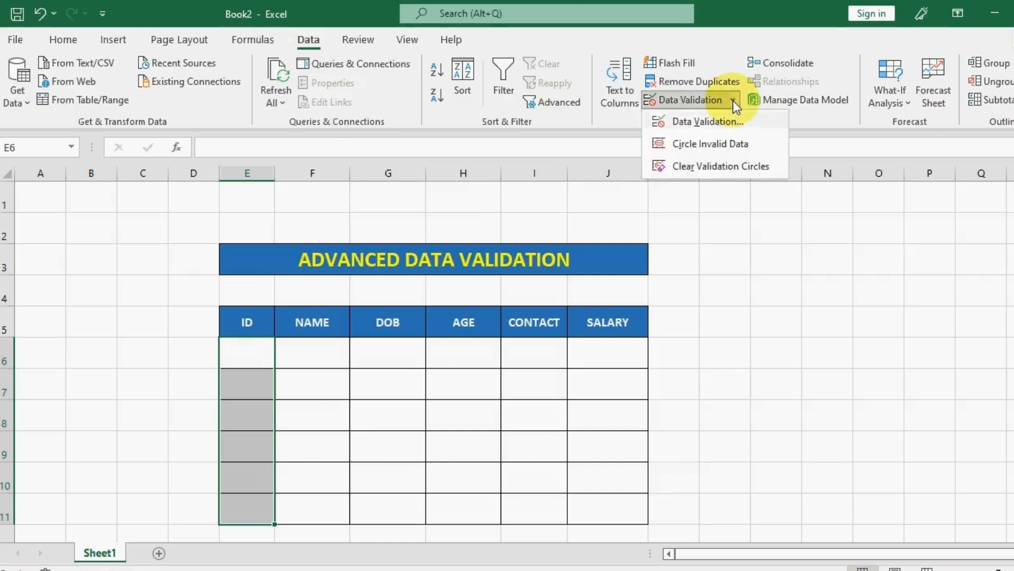
click(720, 124)
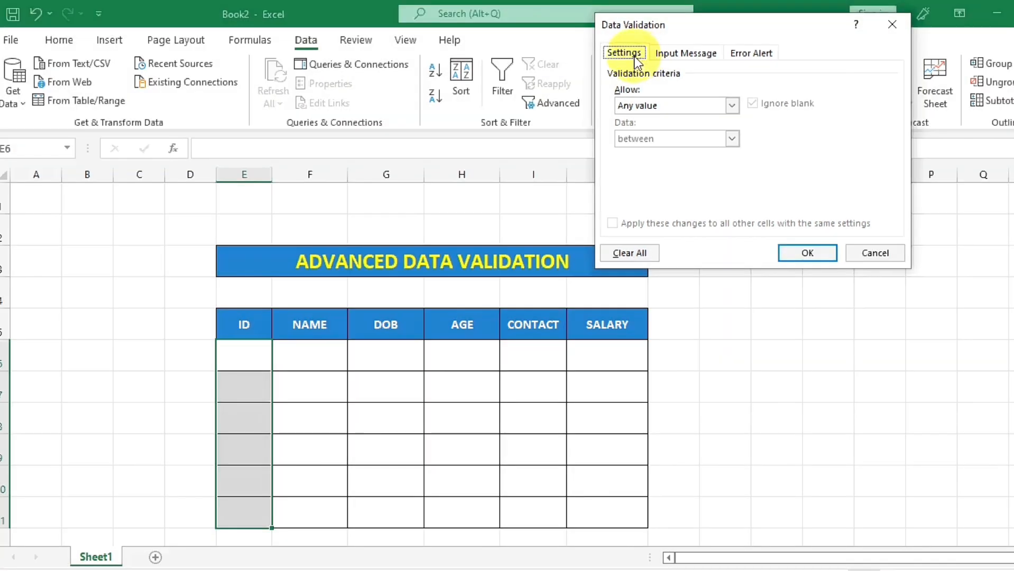
click(693, 54)
click(752, 53)
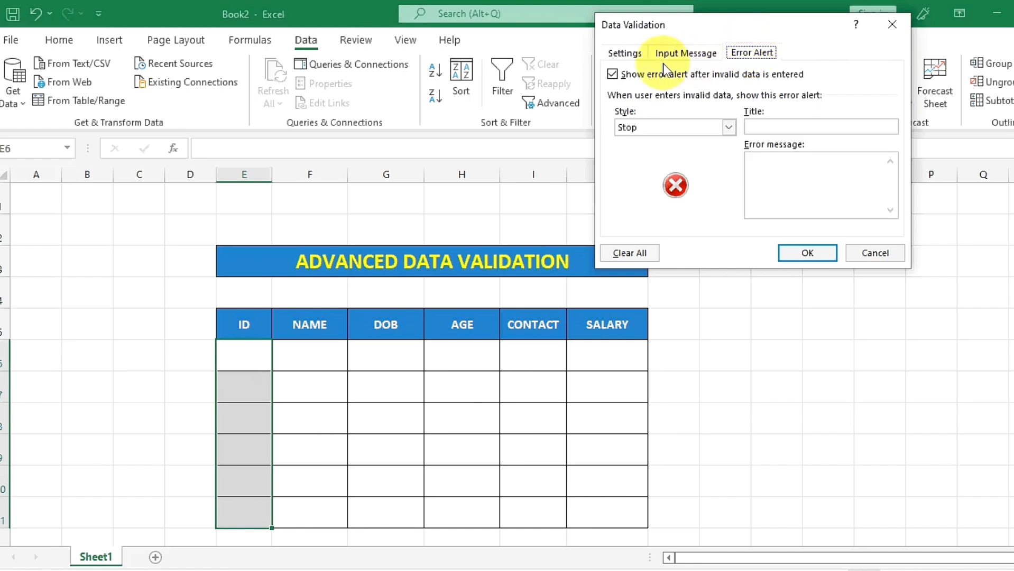
click(622, 53)
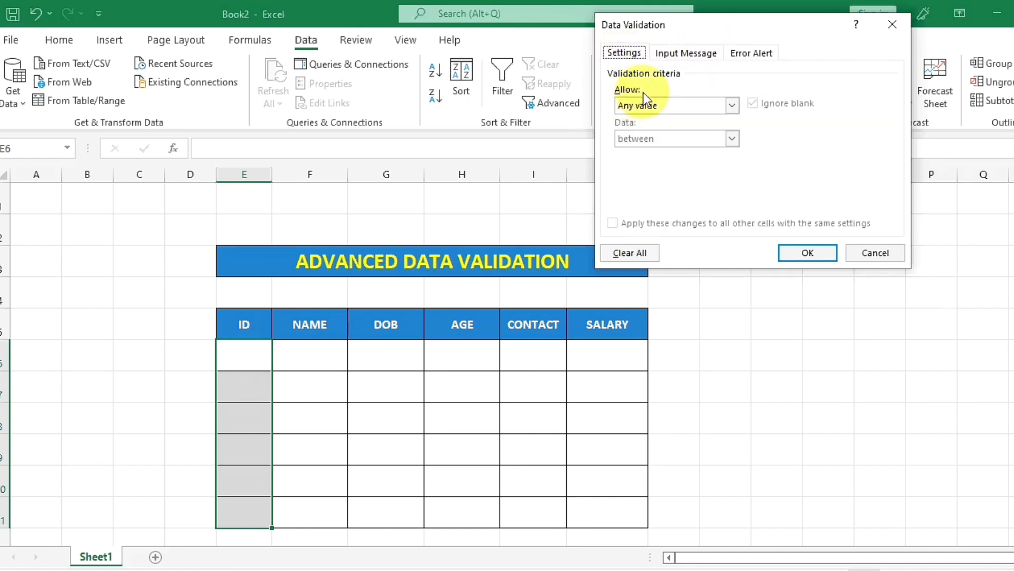
click(668, 104)
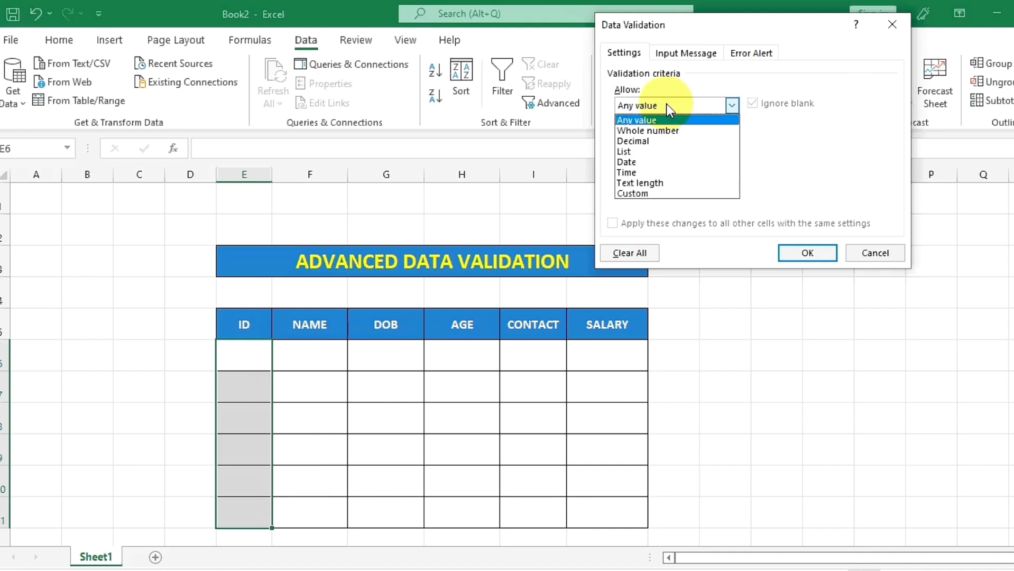
click(649, 194)
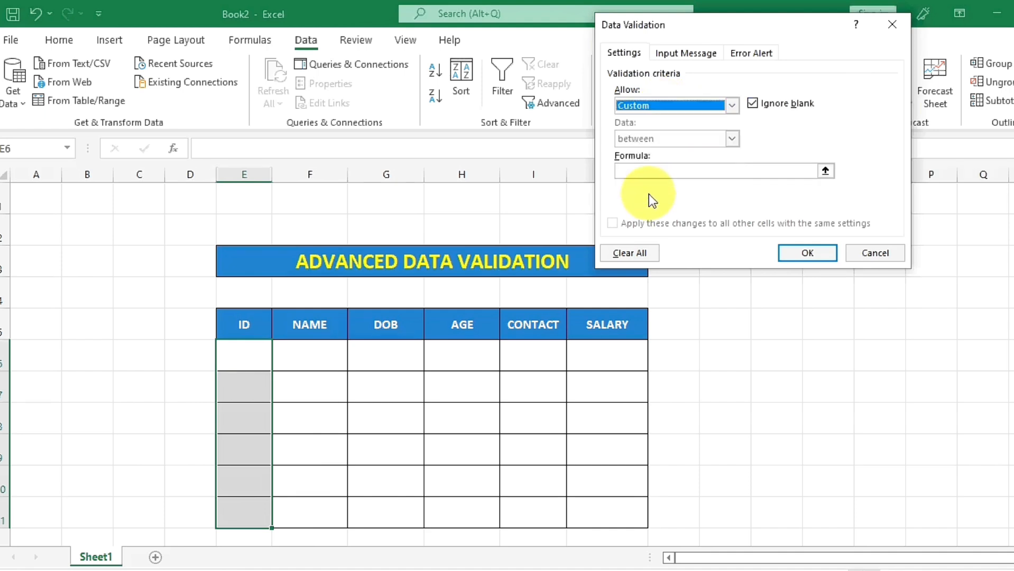
Set the custom validation formula to =NUMBERVALUE(E6:E11) and apply the rule to the ID cells
click(642, 173)
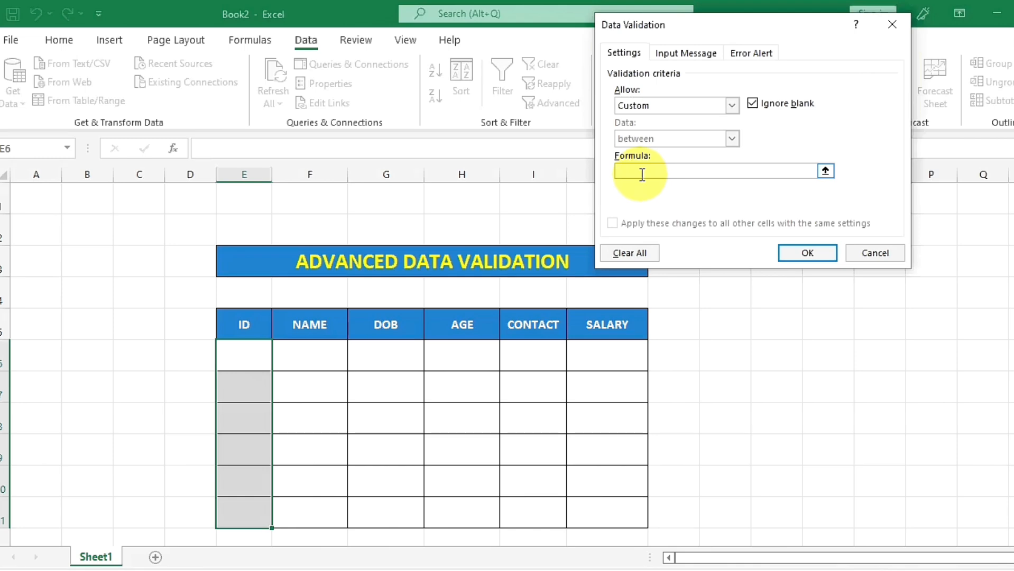
text(=NUMBERVALUE()
drag(236, 355, 228, 508)
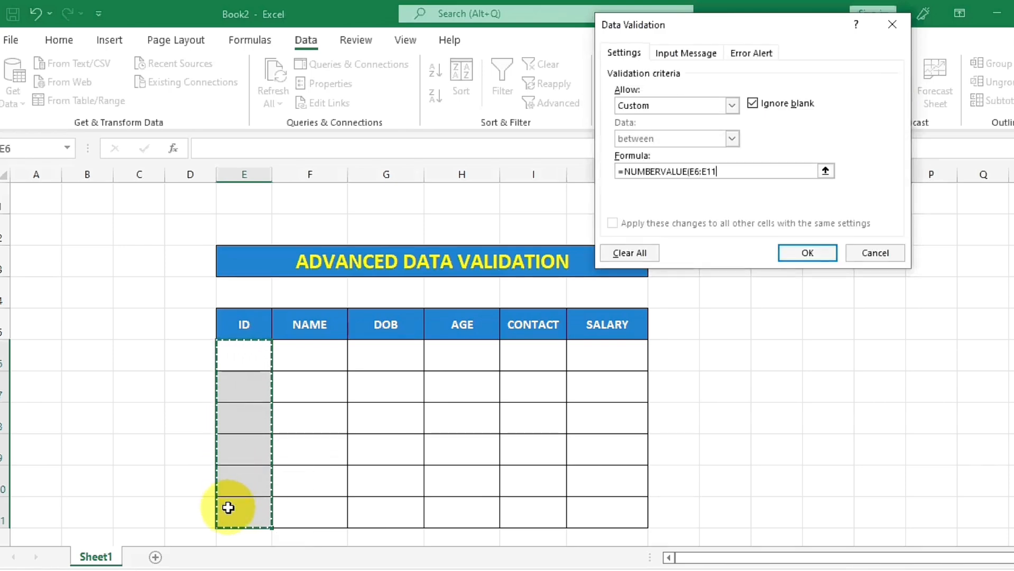
text())
key(Return)
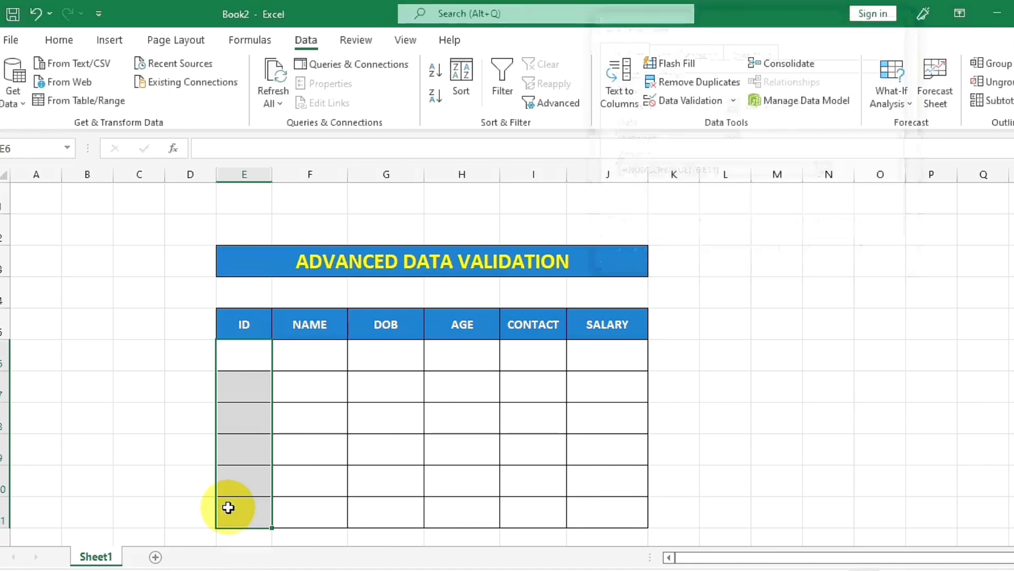
click(322, 478)
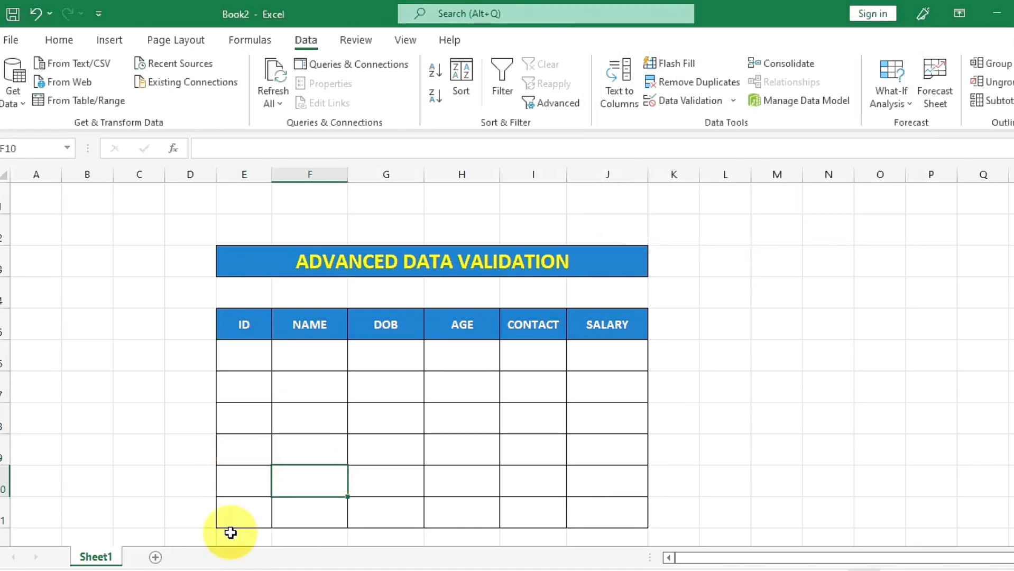
Enter 101 as the ID in cell E6 to test the validation with a numeric value
click(244, 360)
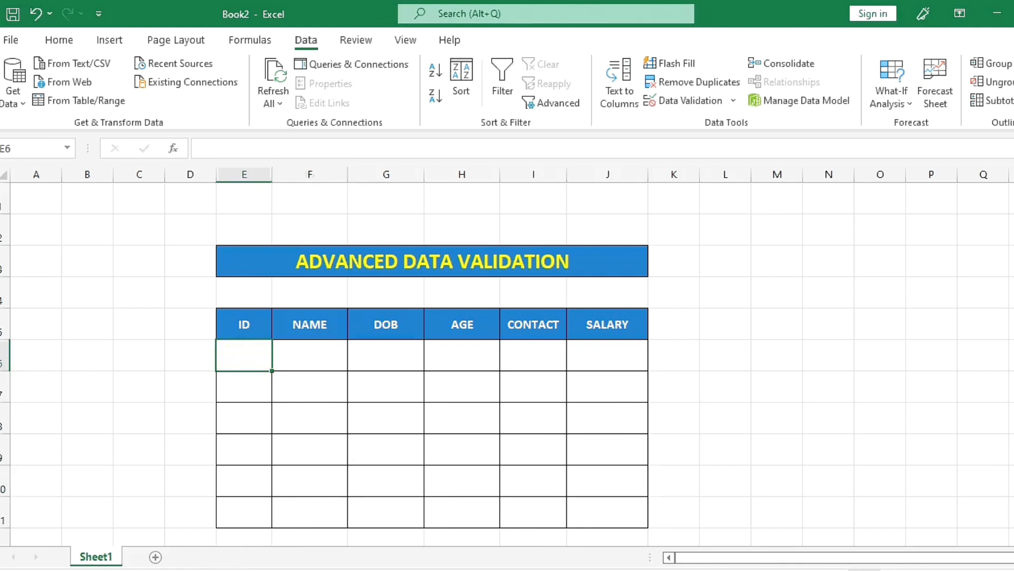
mouse_move(359, 569)
text(101)
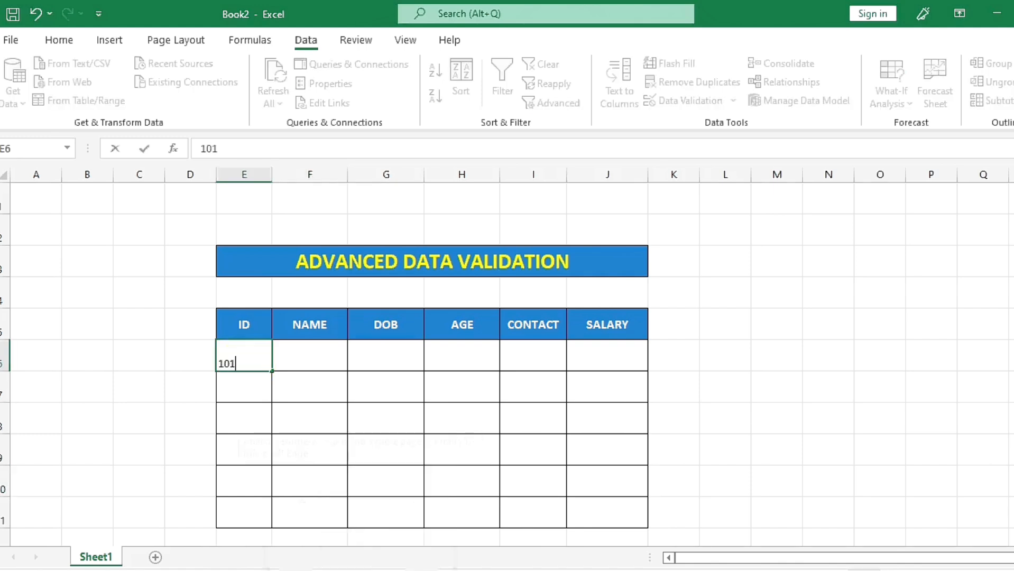
key(Return)
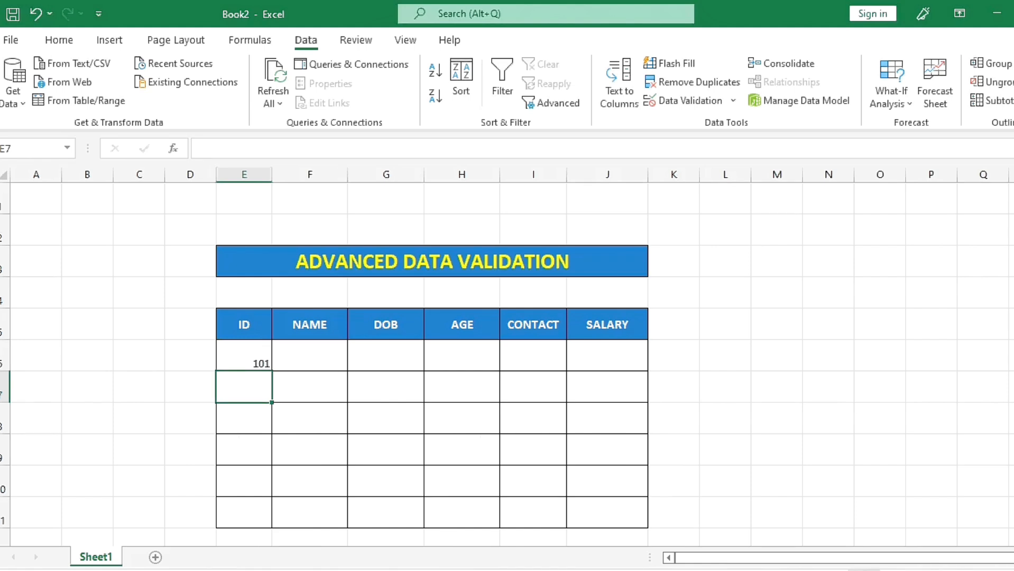
Try to enter the non-numeric ID 10A in cell E7, then cancel the entry
text(10A)
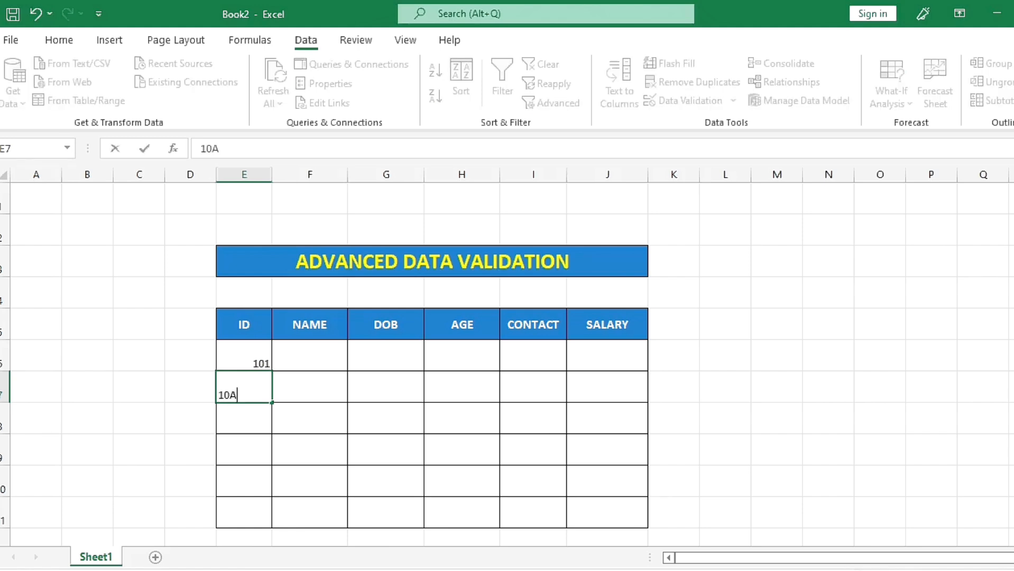
key(Return)
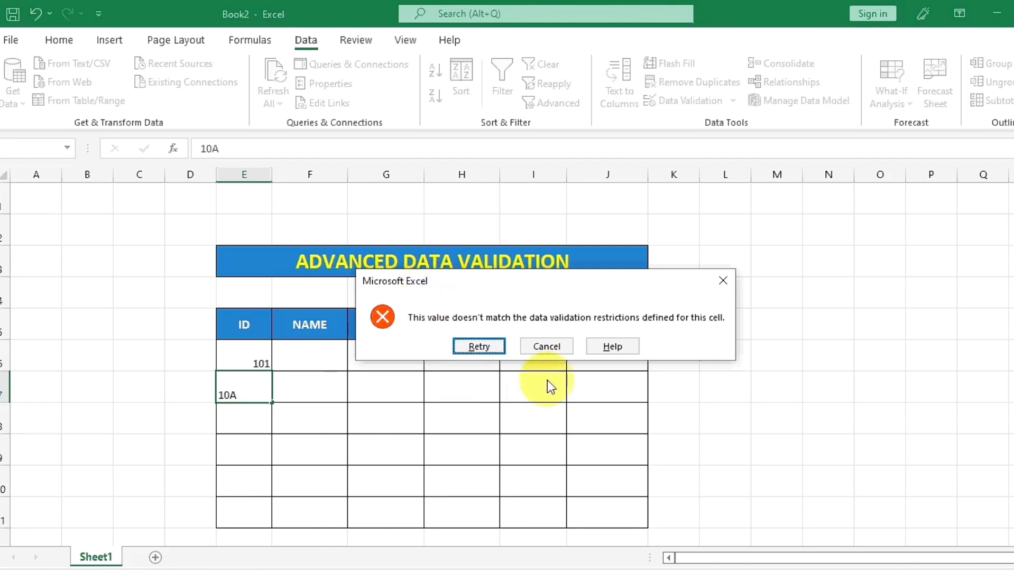
click(545, 346)
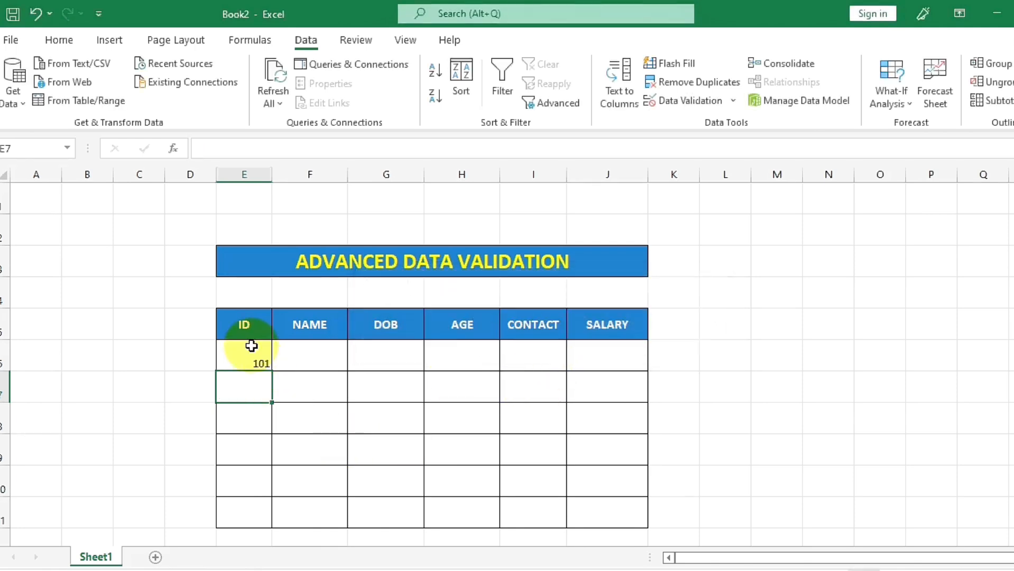
Reopen the data validation settings for E6:E11 and set the error alert title to "ID ERROR"
drag(249, 346, 242, 514)
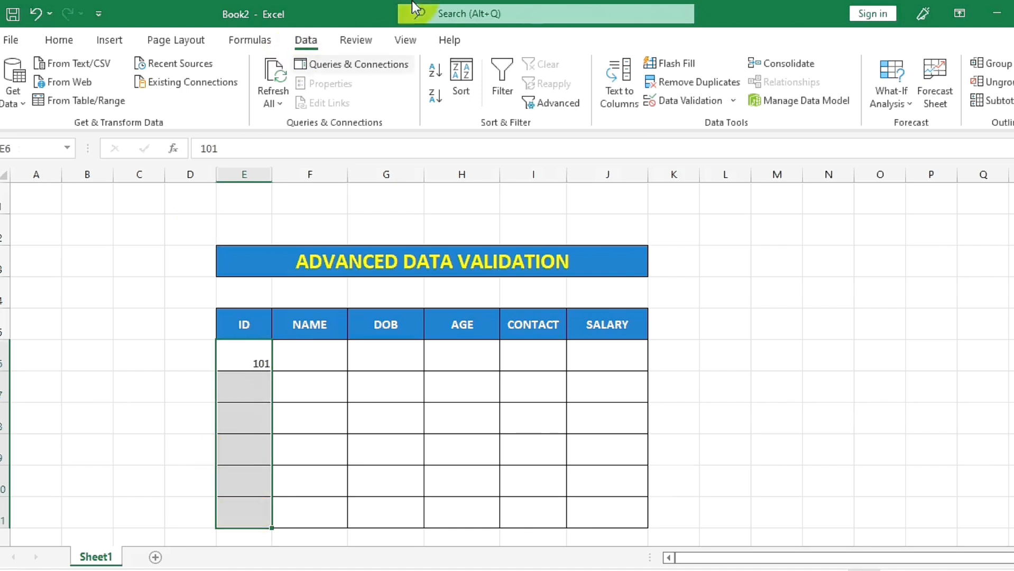
click(688, 101)
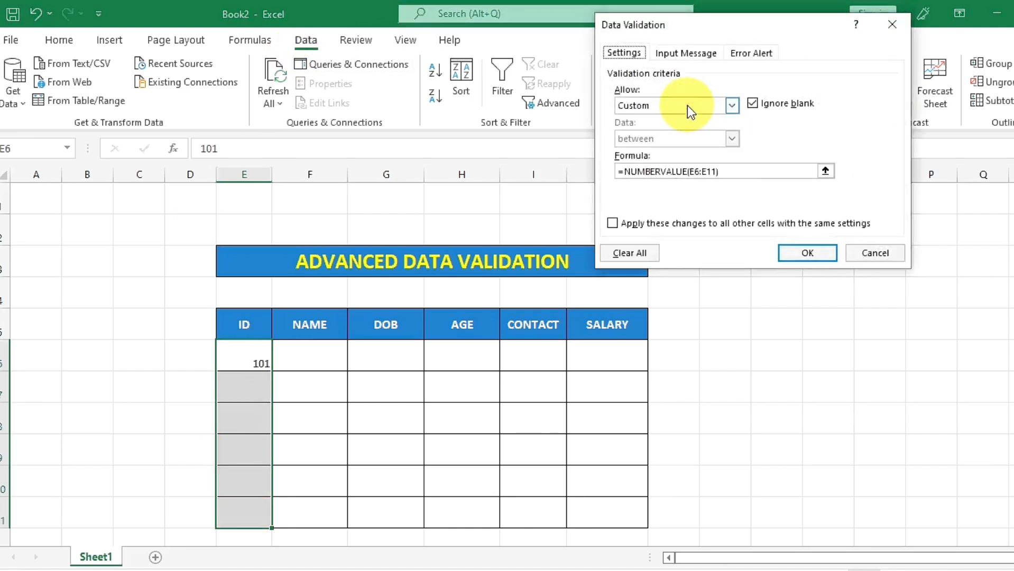
click(748, 52)
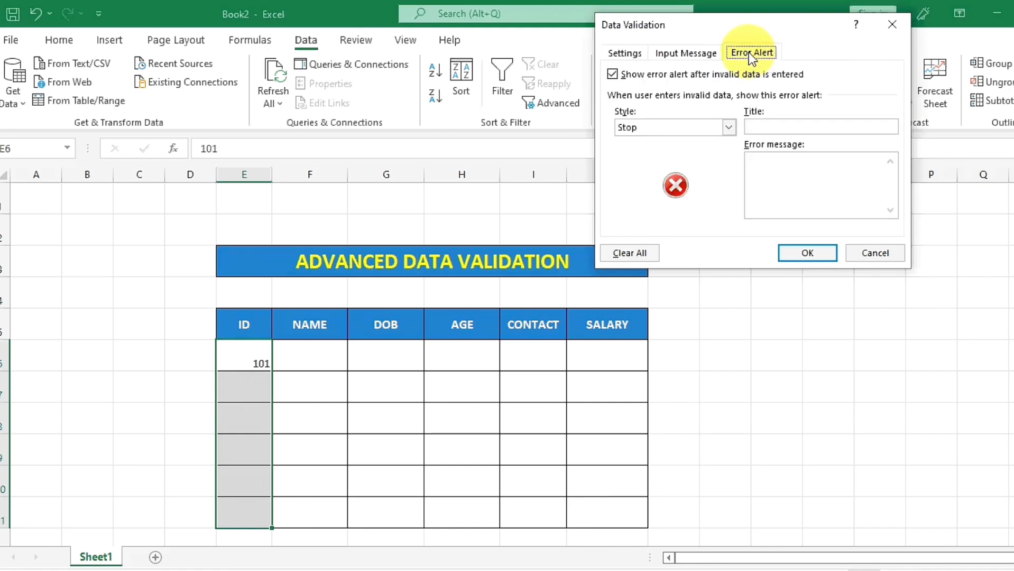
click(760, 127)
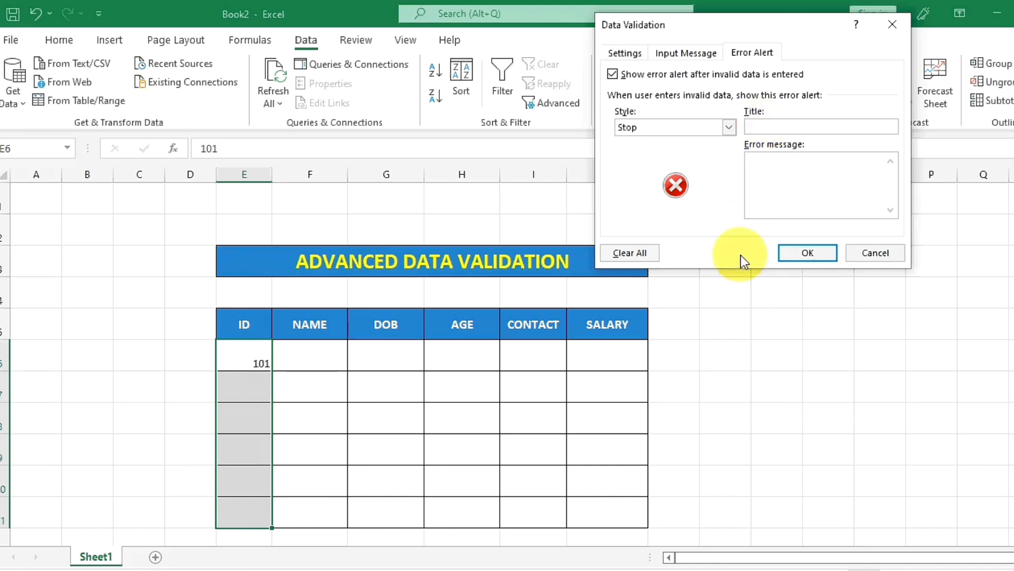
text(ID ERROE)
key(BackSpace)
text(R)
key(Tab)
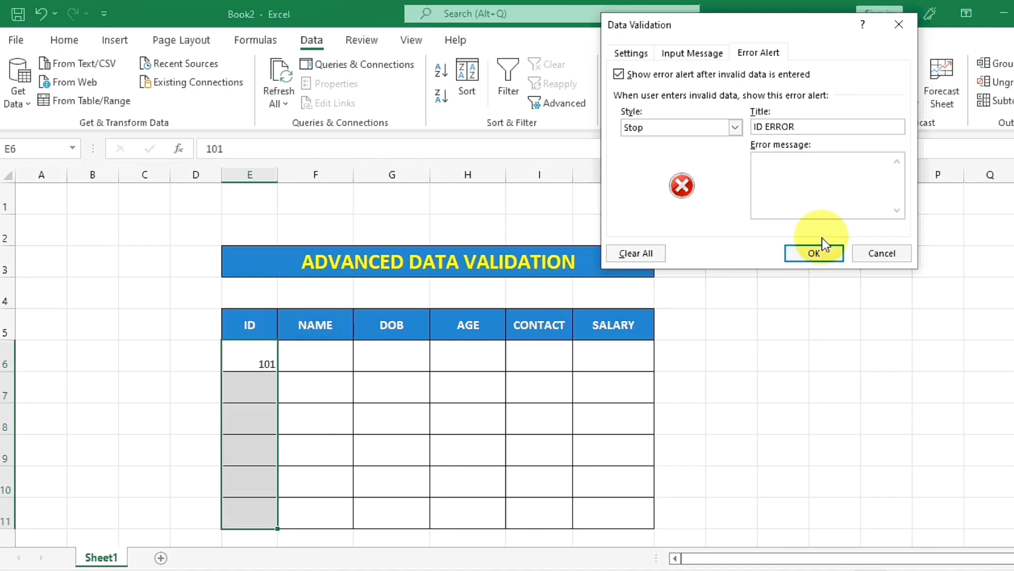
Set the error message to "only no value aloow in the range", apply the alert, and select cell E7
text(only no value aloow in the )
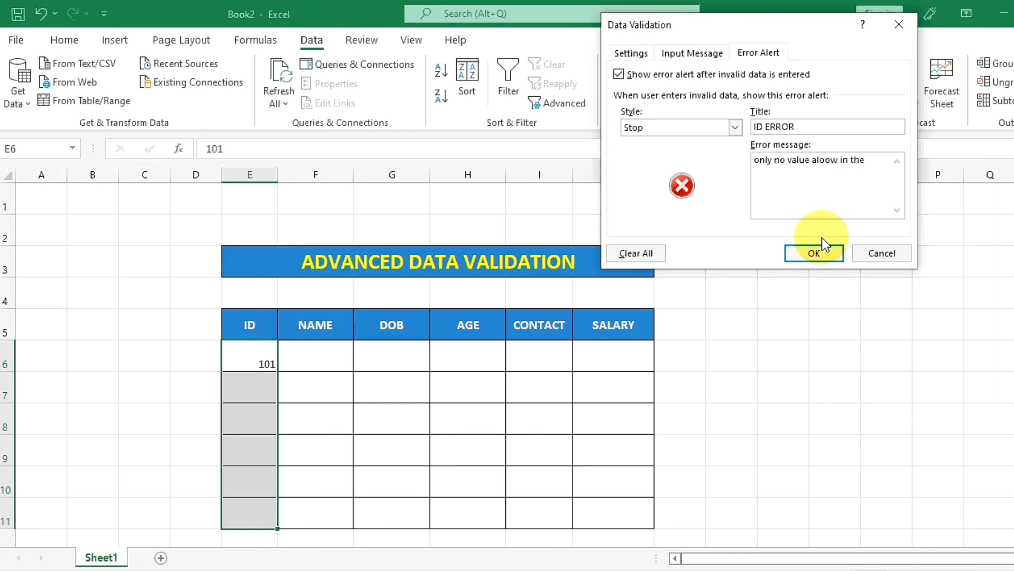
text(range)
click(815, 254)
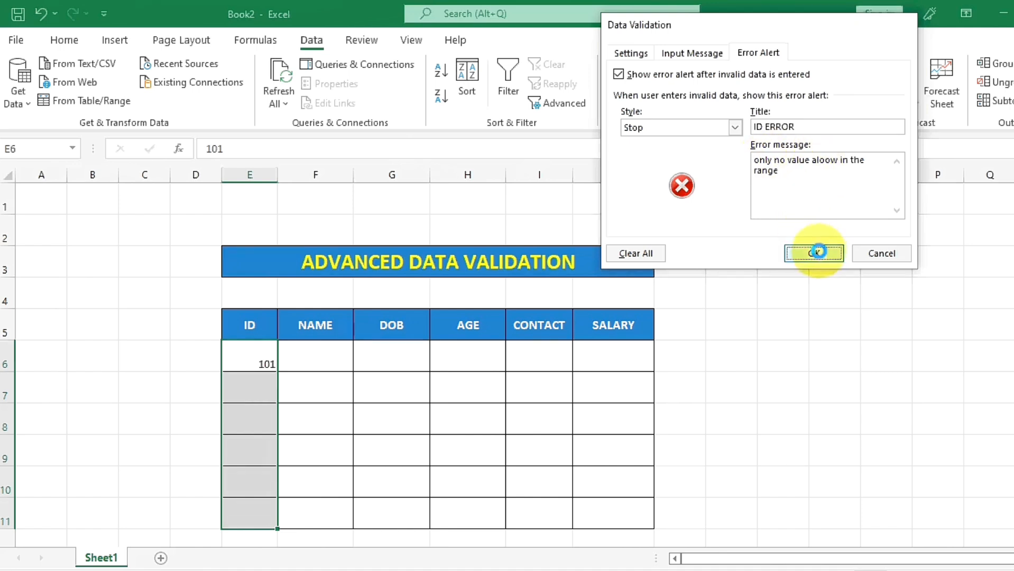
click(255, 392)
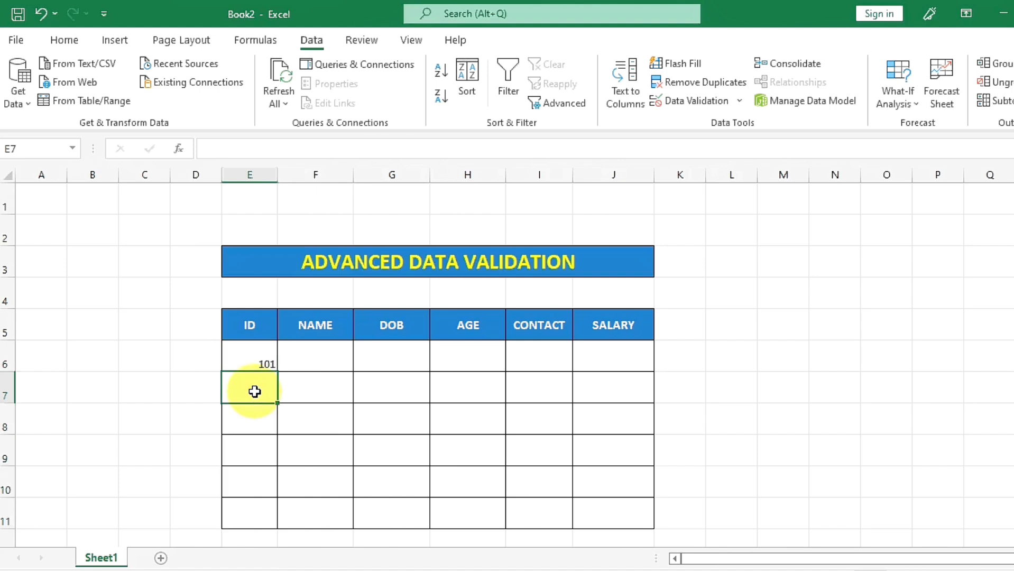
Enter 104 as the ID in cell E7
text(10)
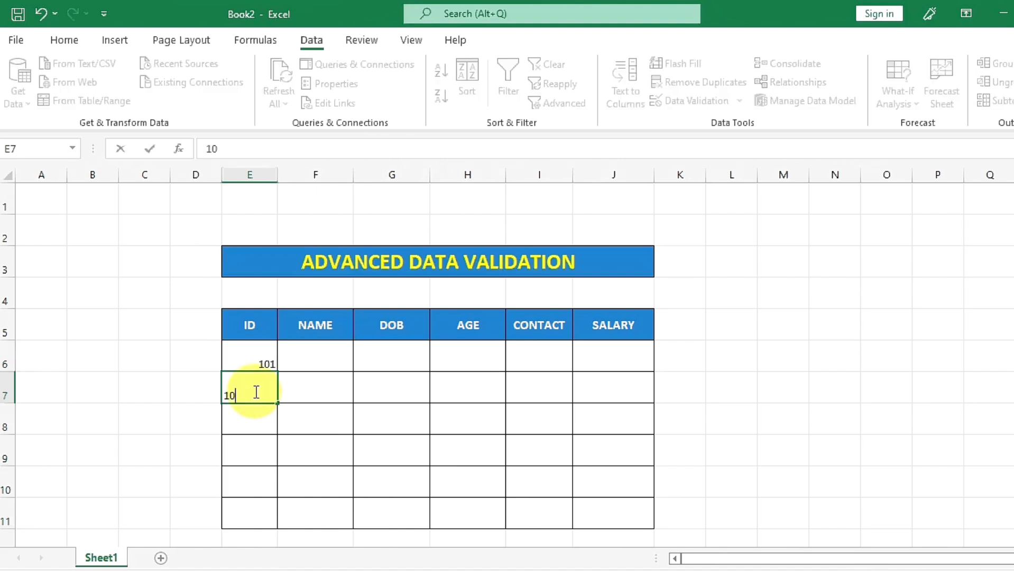
text(4)
key(Return)
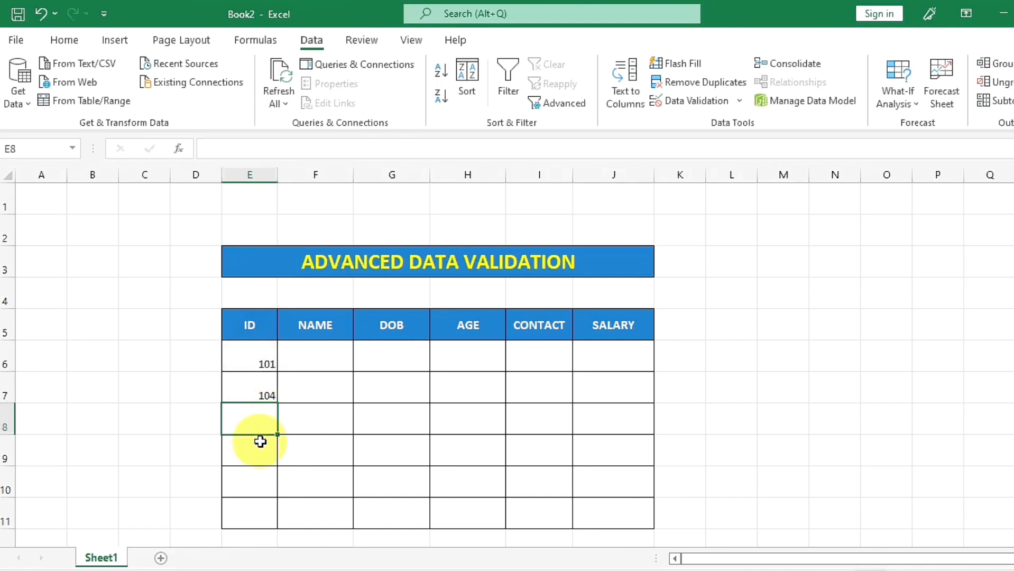
Try to enter the non-numeric ID 10p in cell E8 to test the custom error alert, then cancel the entry
text(10p)
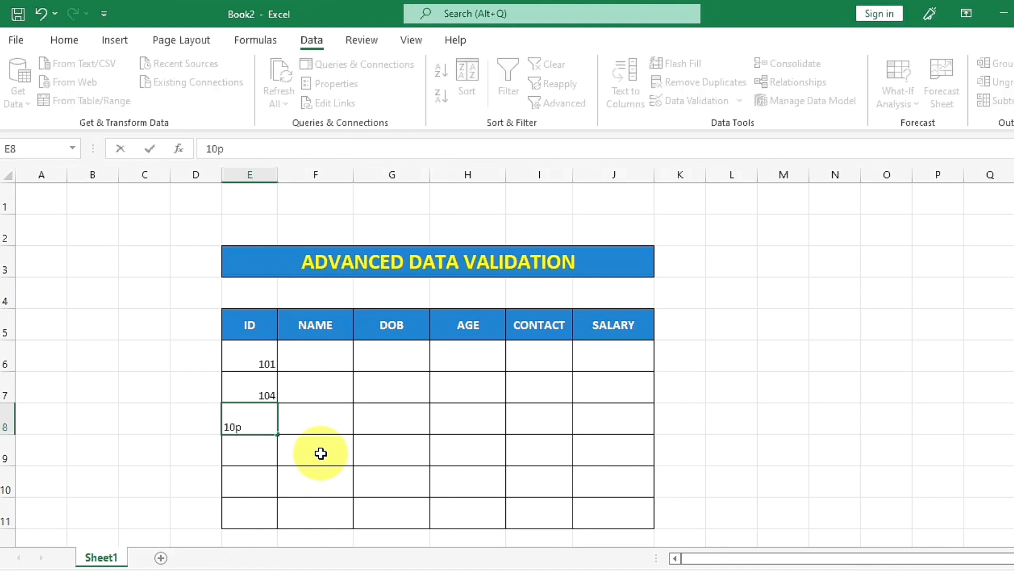
key(Return)
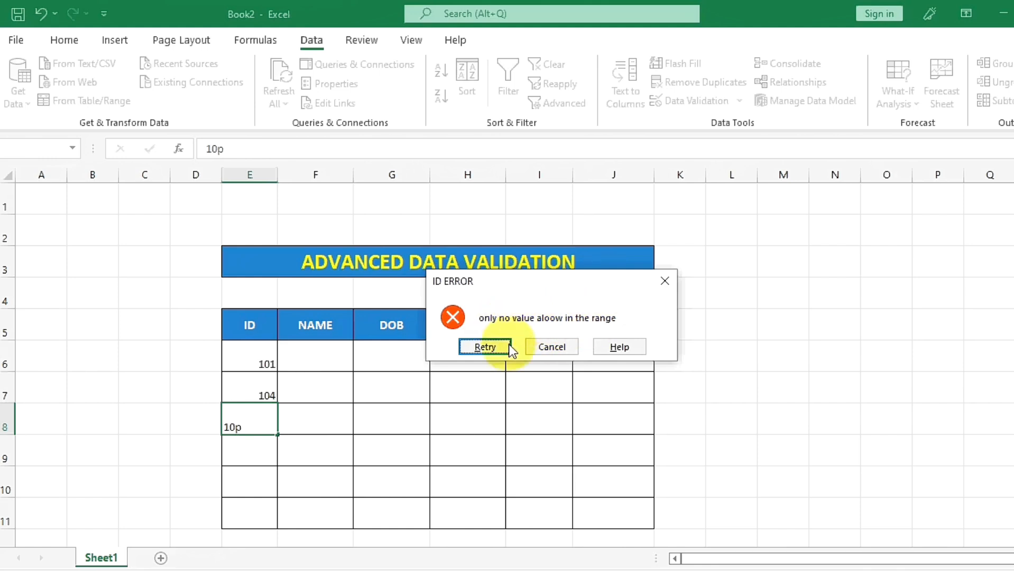
click(551, 346)
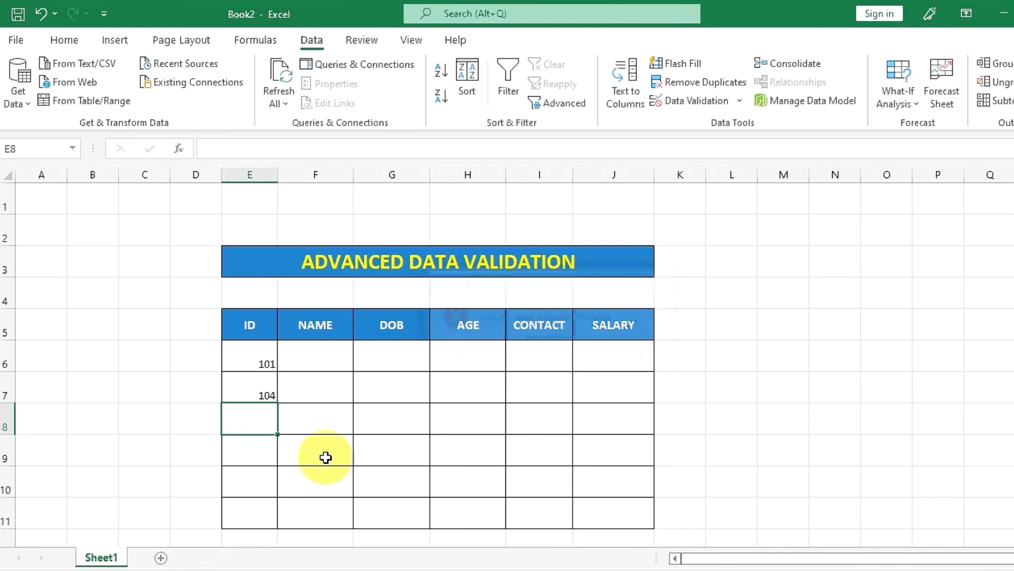
Enter 107 as the ID in cell E9
click(252, 455)
text(107)
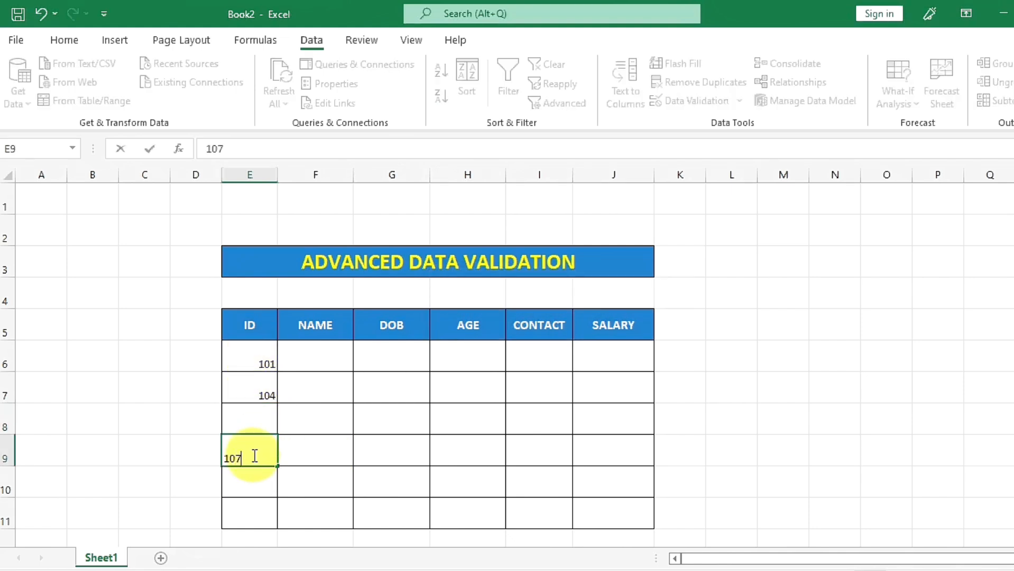
key(Return)
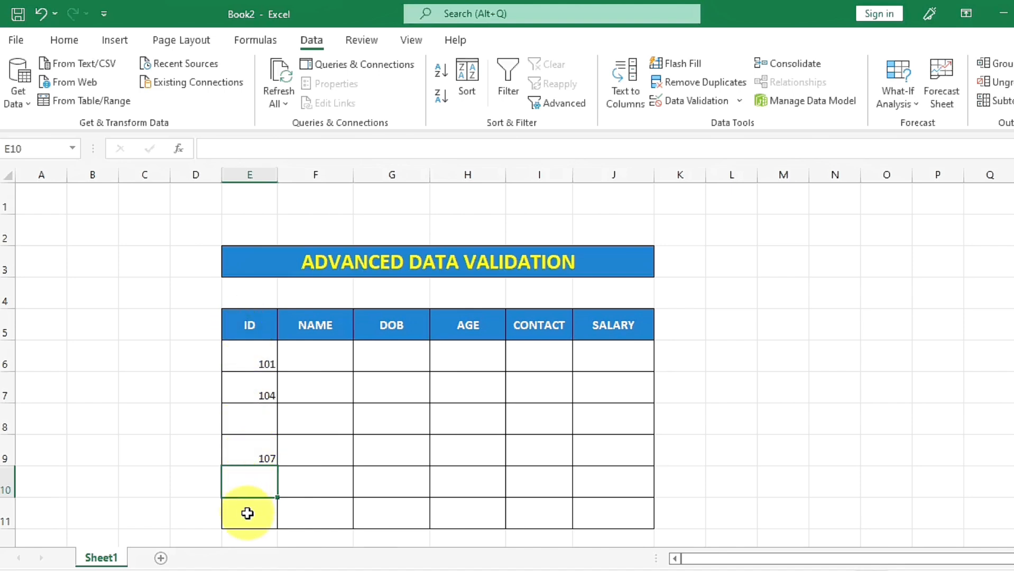
Fill cells F6 to F8 of the NAME column with three employees' first names
click(335, 363)
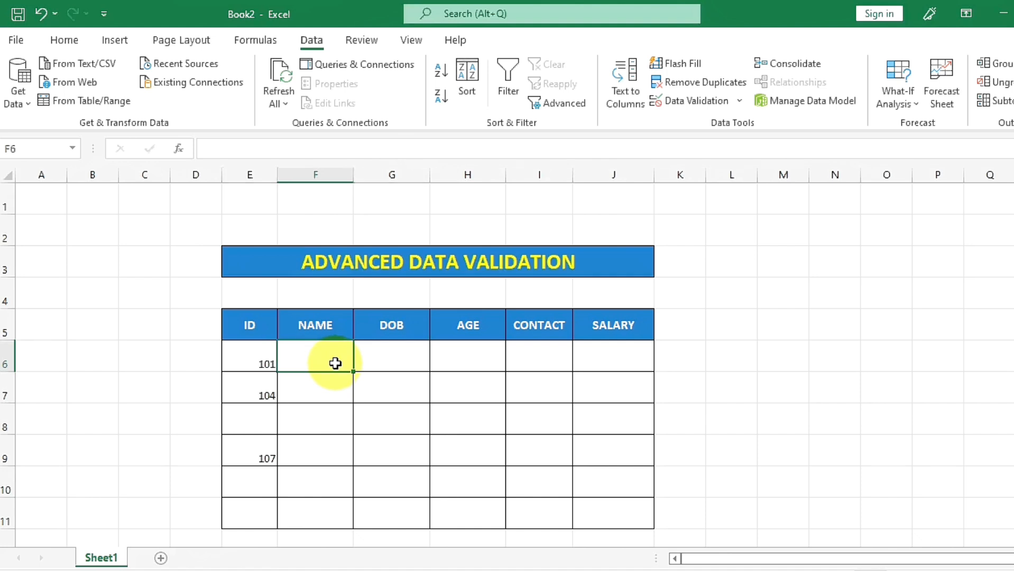
text(amit)
key(Return)
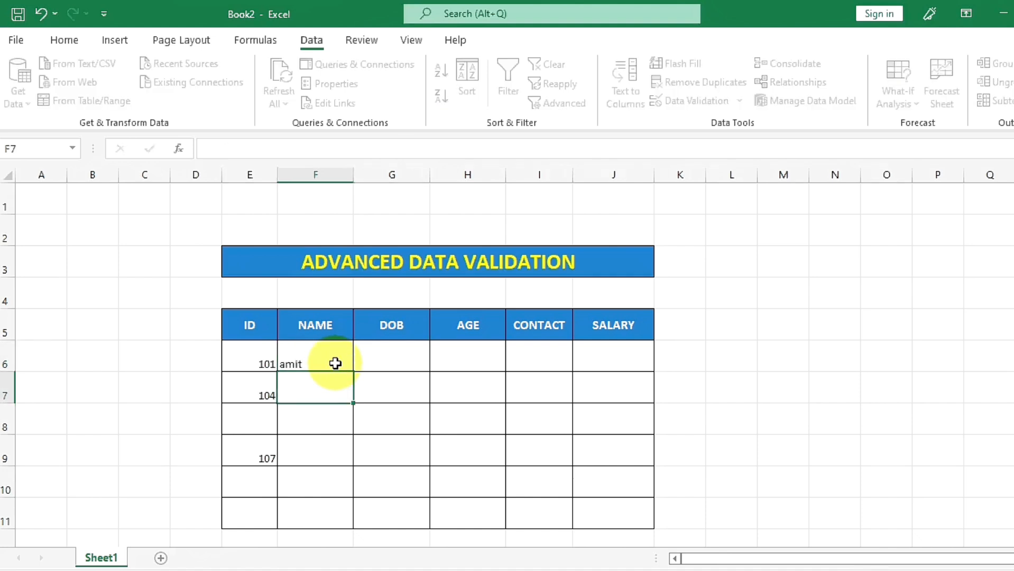
text(sumit)
key(Return)
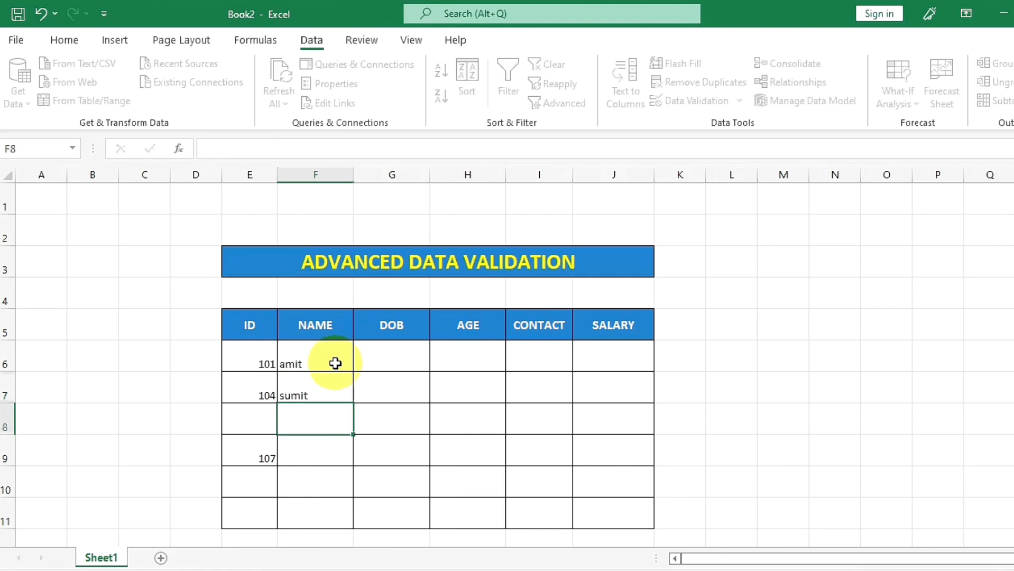
text(reeta)
click(819, 414)
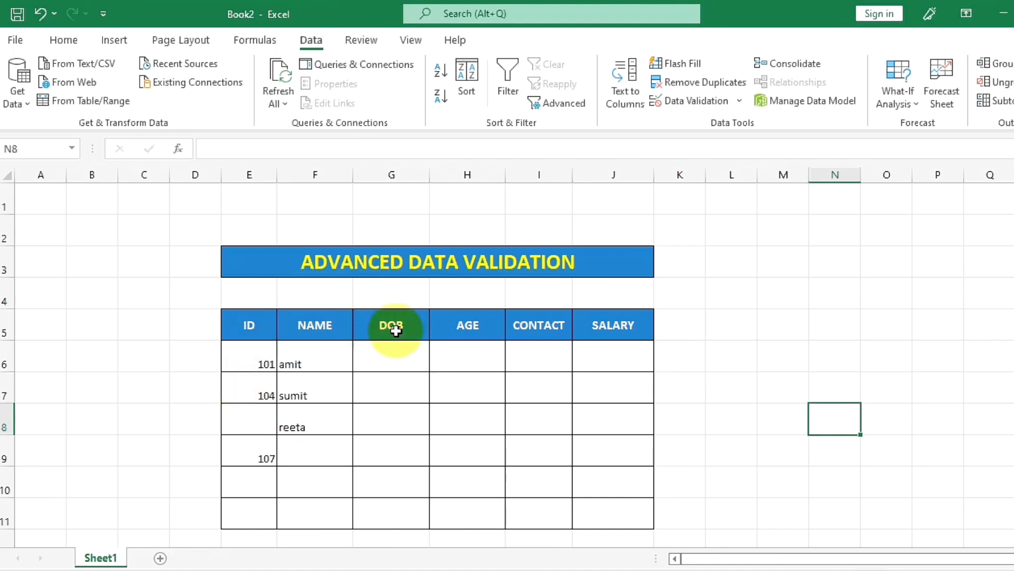
Open data validation for the DOB cells G6:G11 and set the allowed type to Date
click(408, 345)
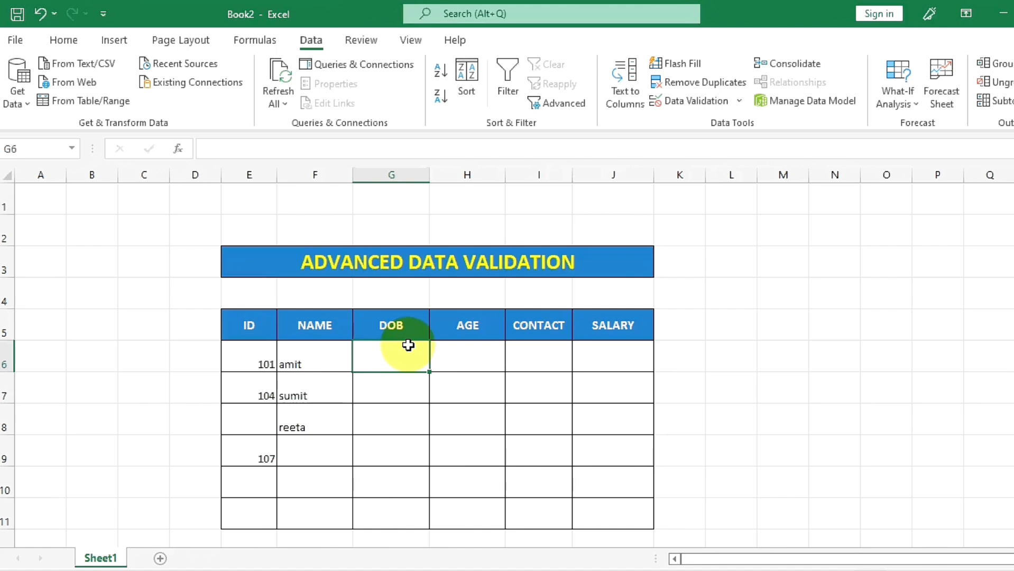
click(461, 422)
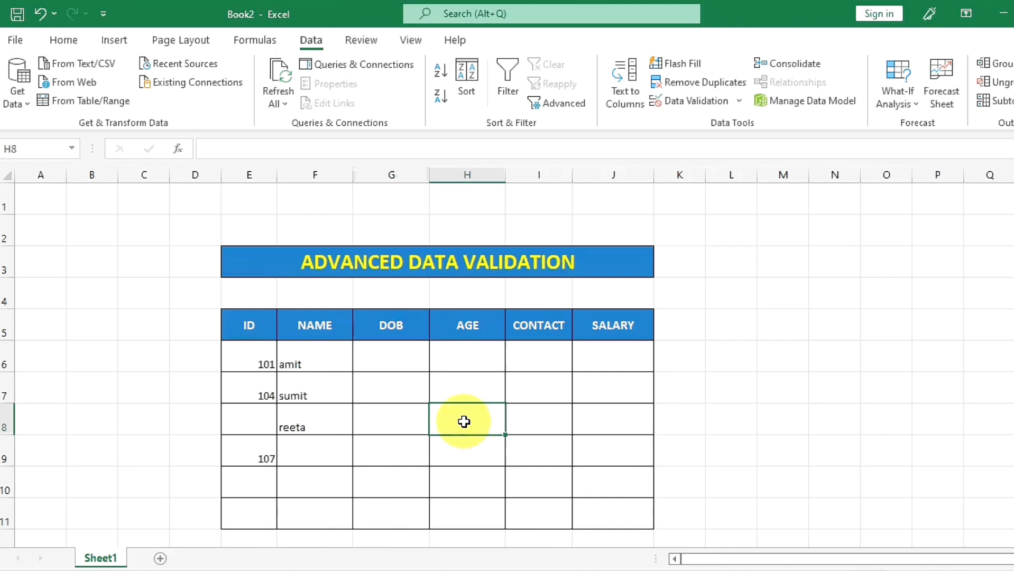
click(397, 364)
drag(400, 374, 406, 512)
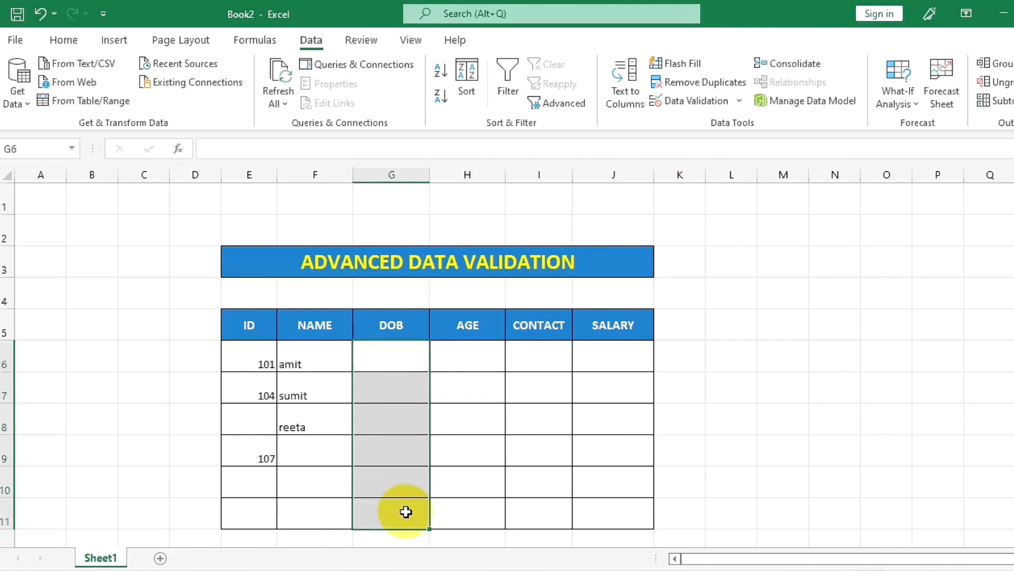
click(702, 99)
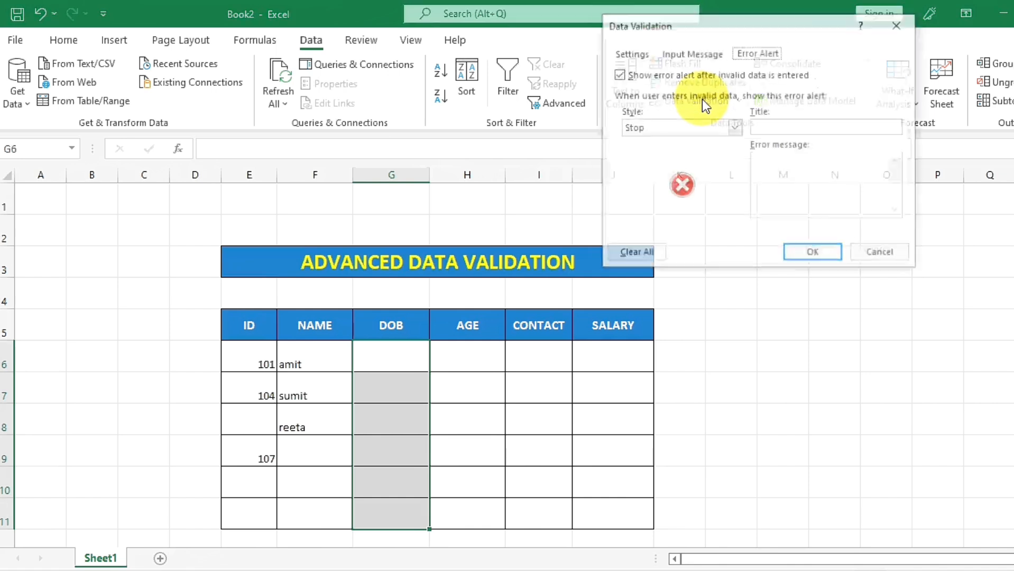
click(629, 53)
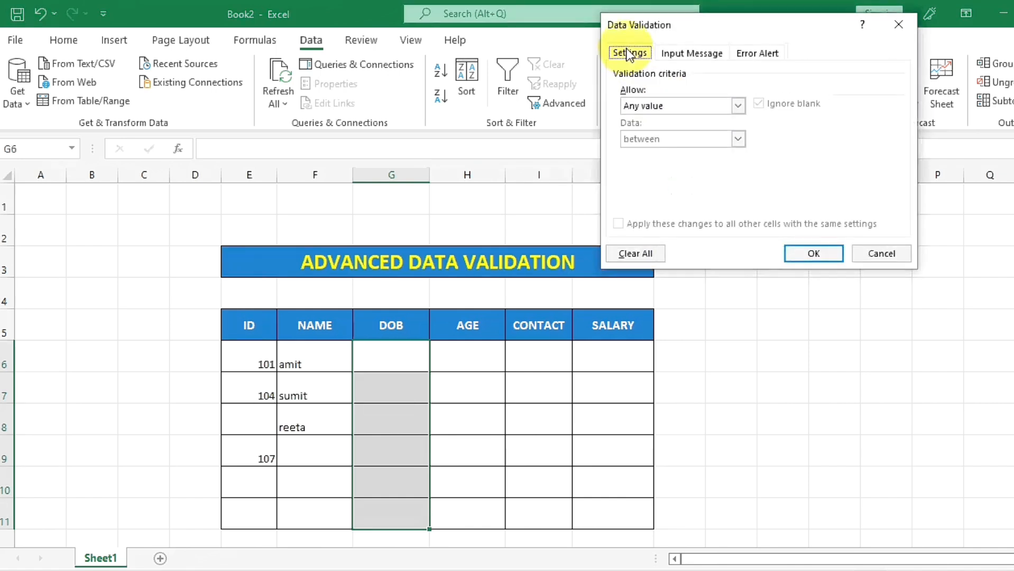
click(656, 105)
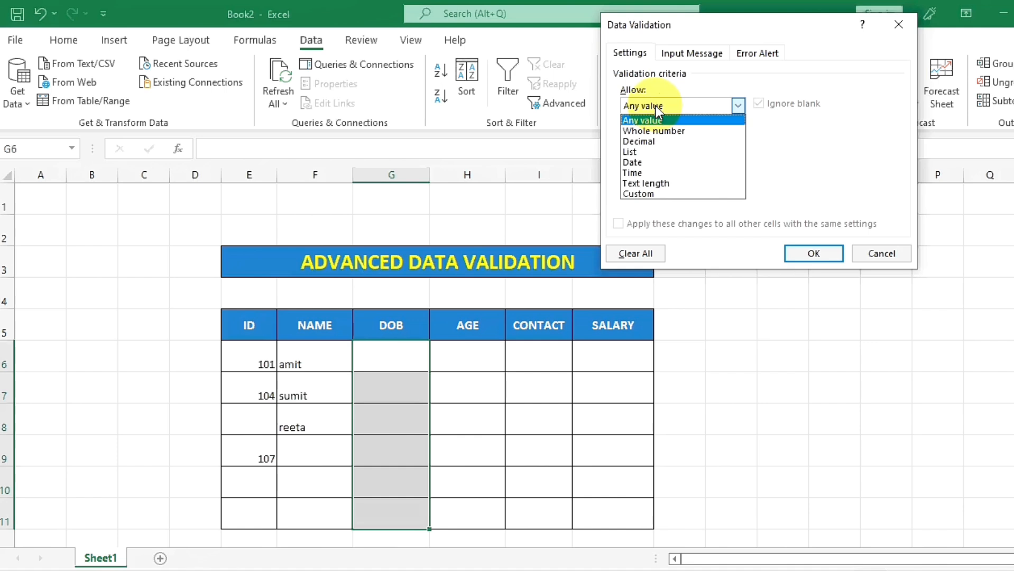
click(630, 164)
click(642, 174)
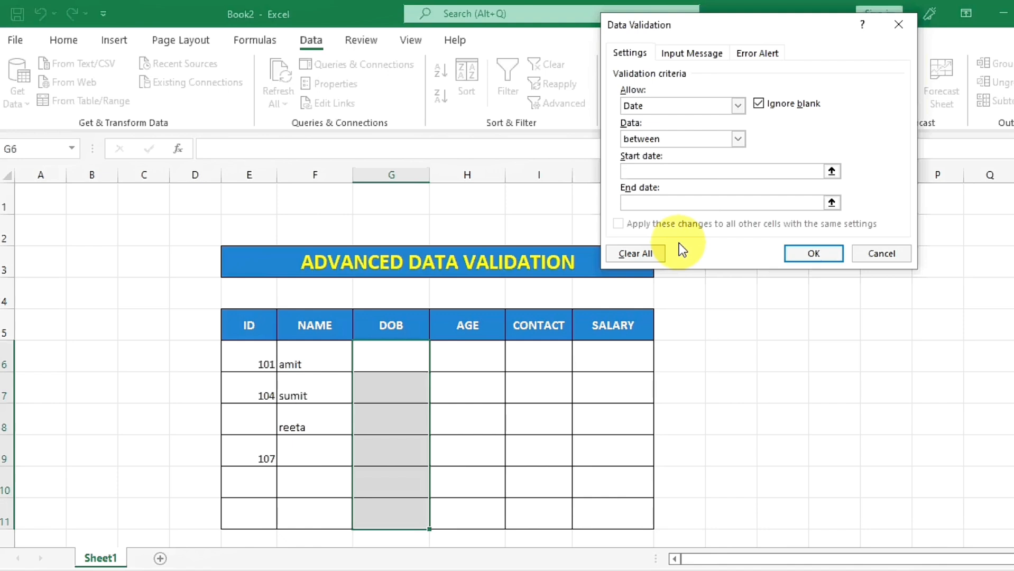
Limit the DOB dates to between 01-01-1985 and 01-01-2003 and apply the rule
text(01-01-1985)
click(668, 205)
text(01)
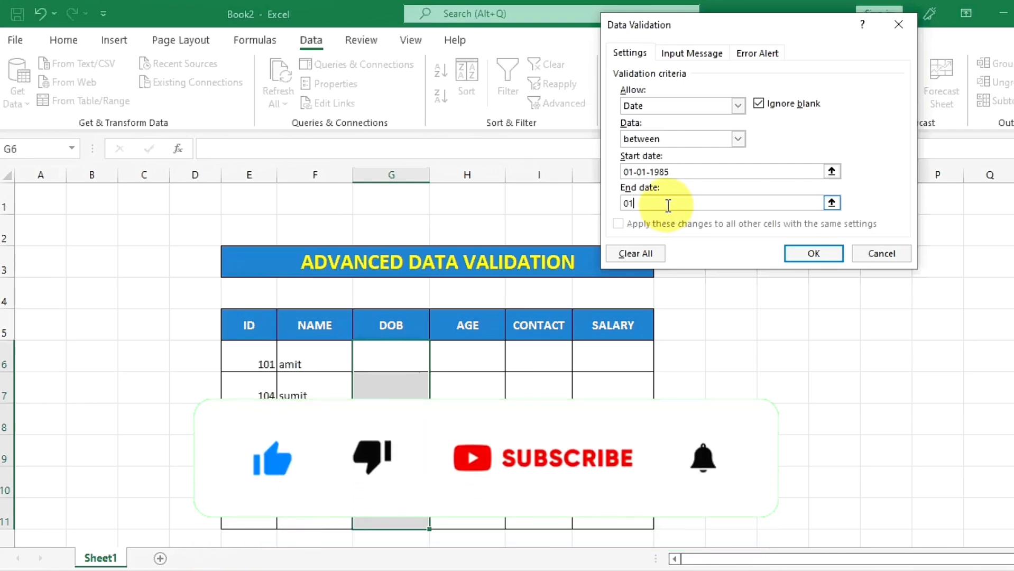
text(-01)
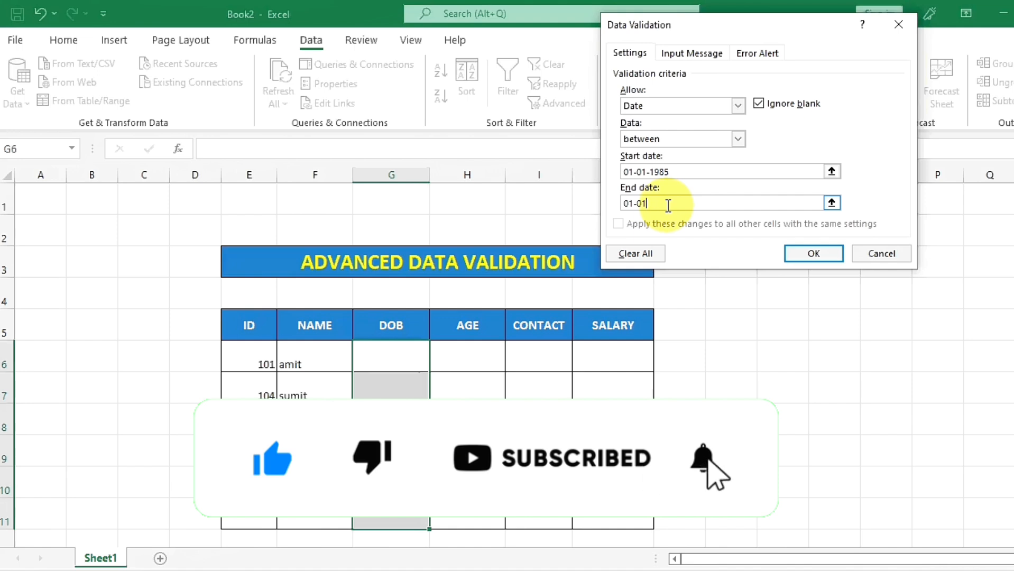
text(-2003)
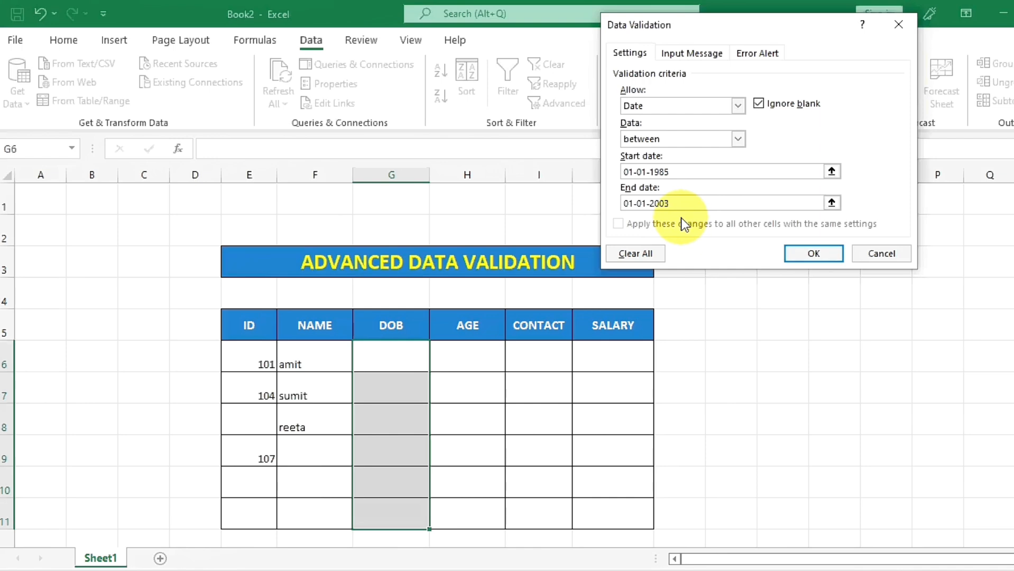
click(814, 255)
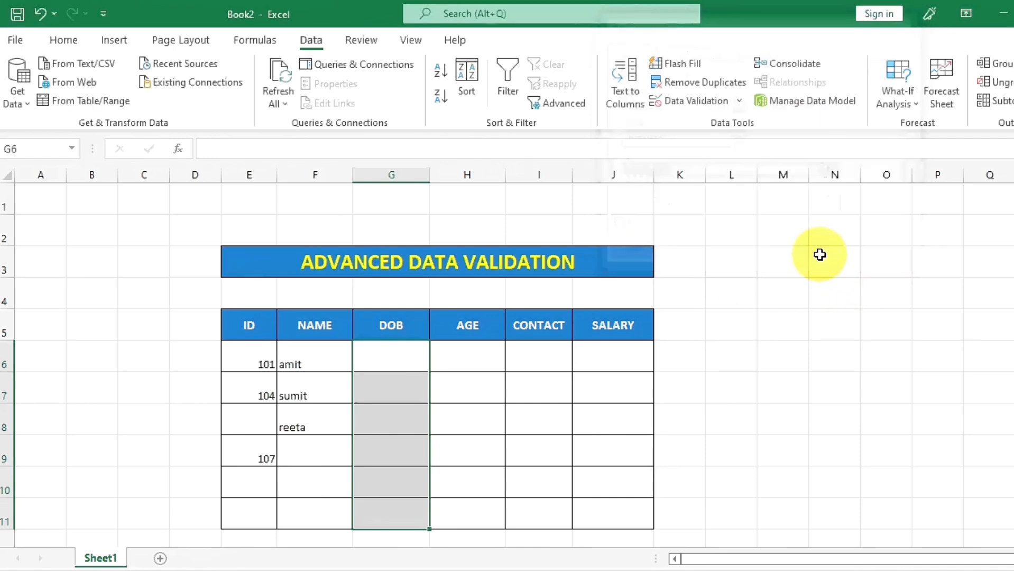
Enter a date of birth within the allowed range in cell G6 to test the date rule
click(409, 359)
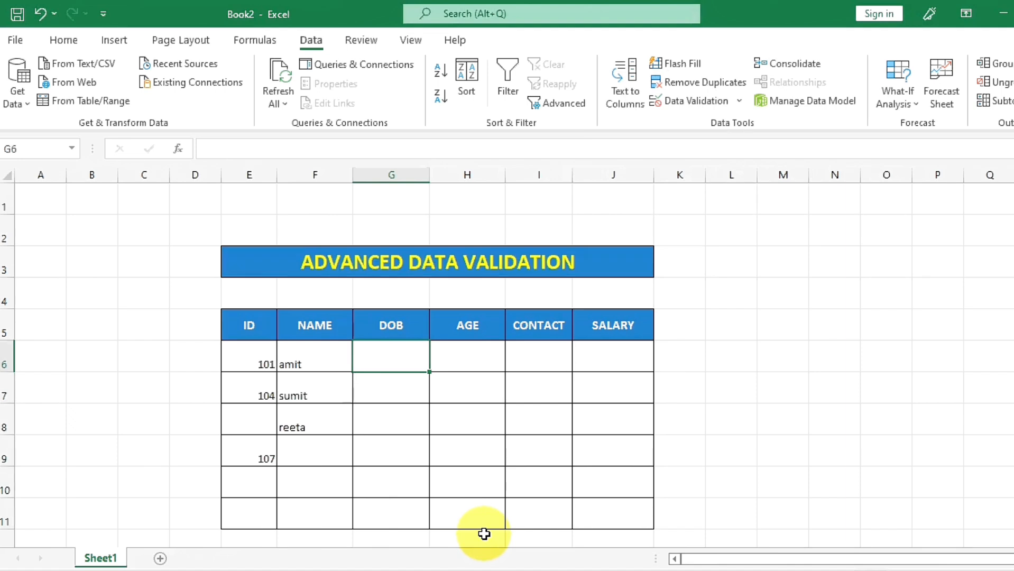
text(09-)
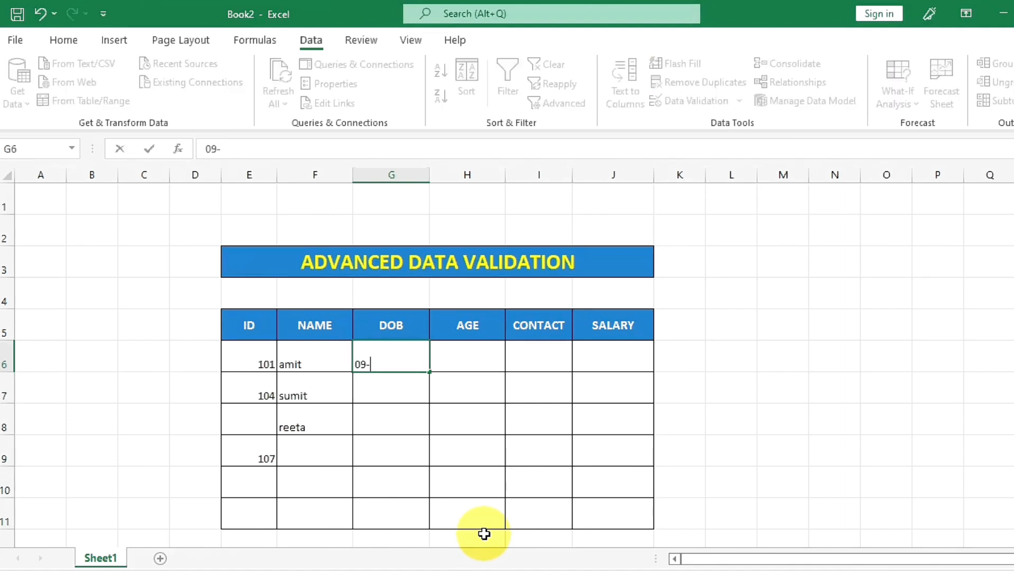
text(09-2001)
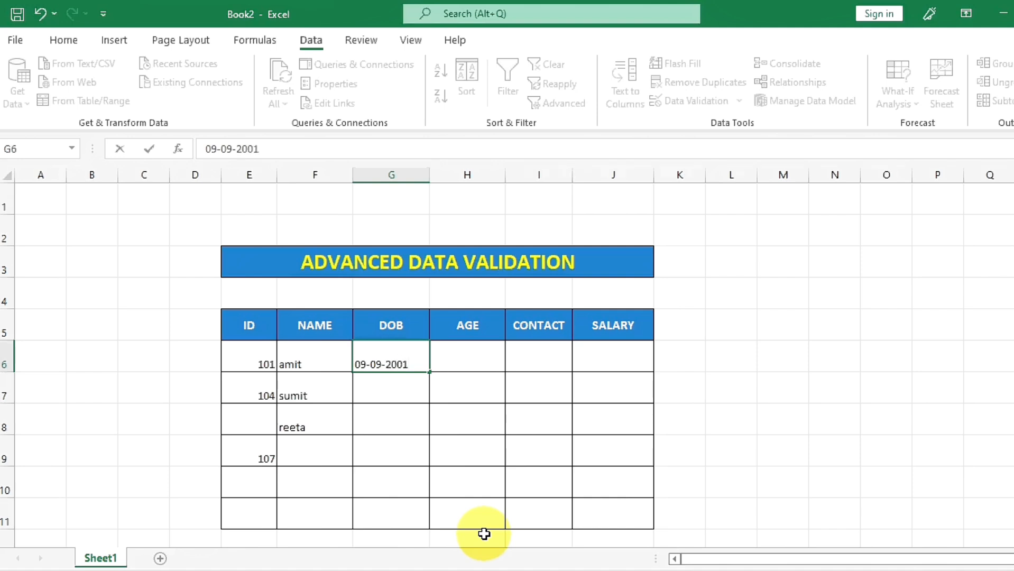
key(Return)
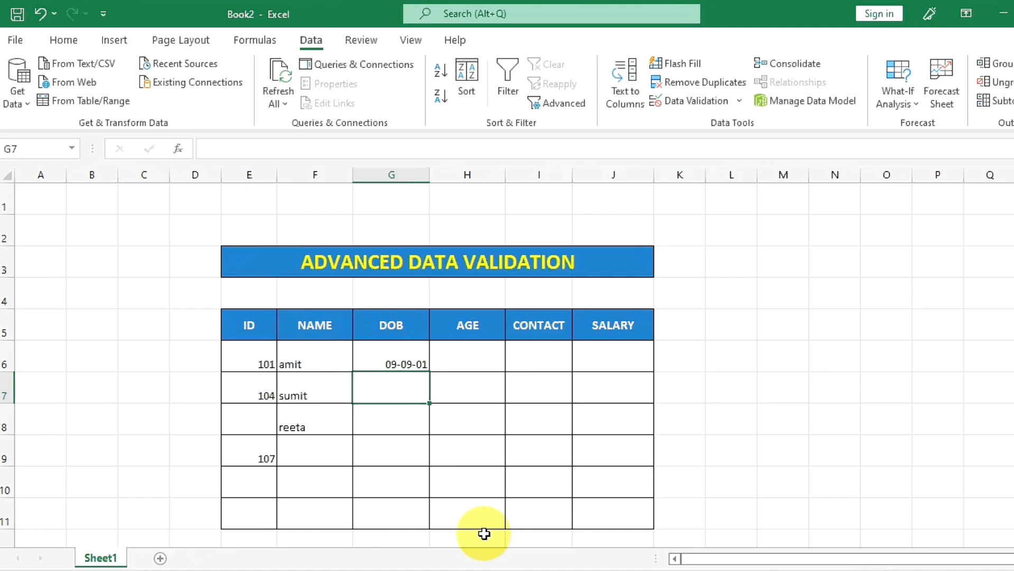
Try to enter a date of birth earlier than the allowed start date in cell G7, then cancel the entry
text(01-)
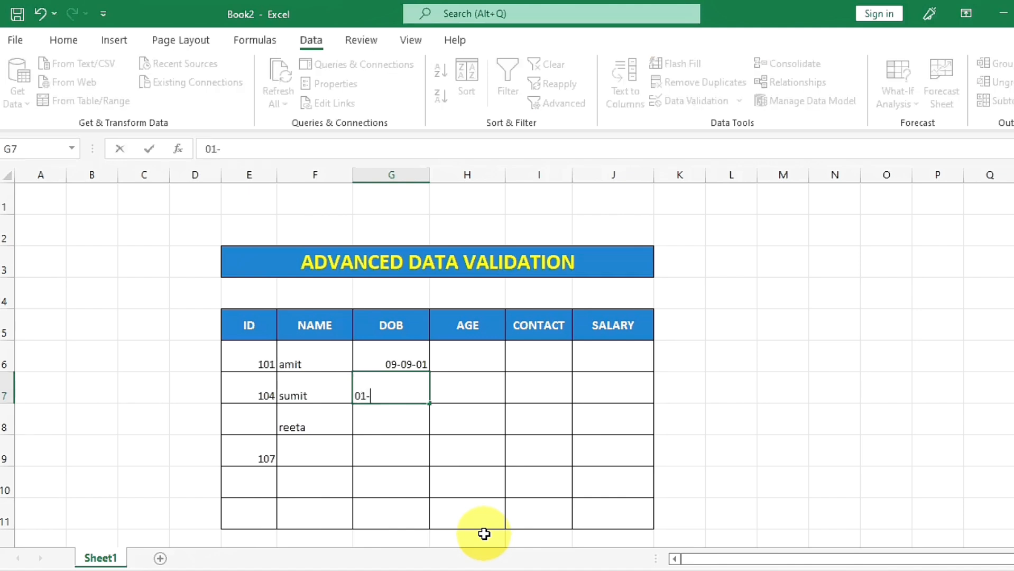
text(01-1984)
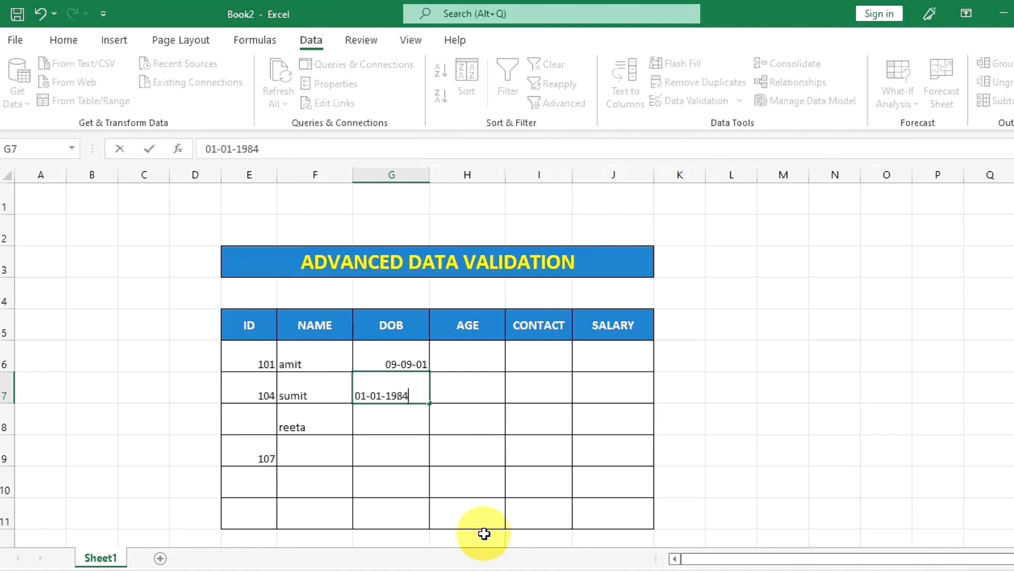
key(Return)
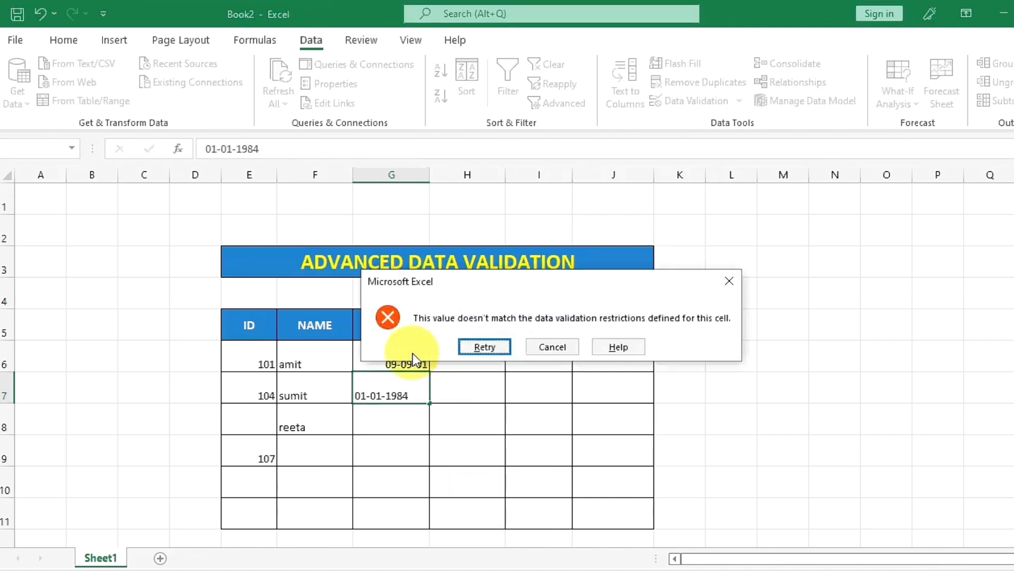
click(560, 351)
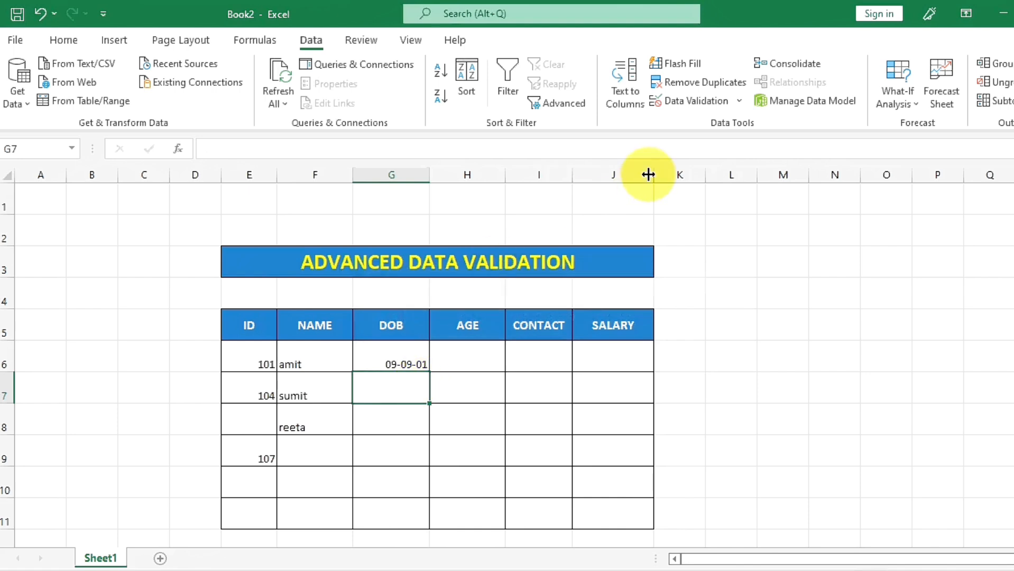
Look at the error alert settings of the validation rule on cell G7, then close them without changes
click(692, 103)
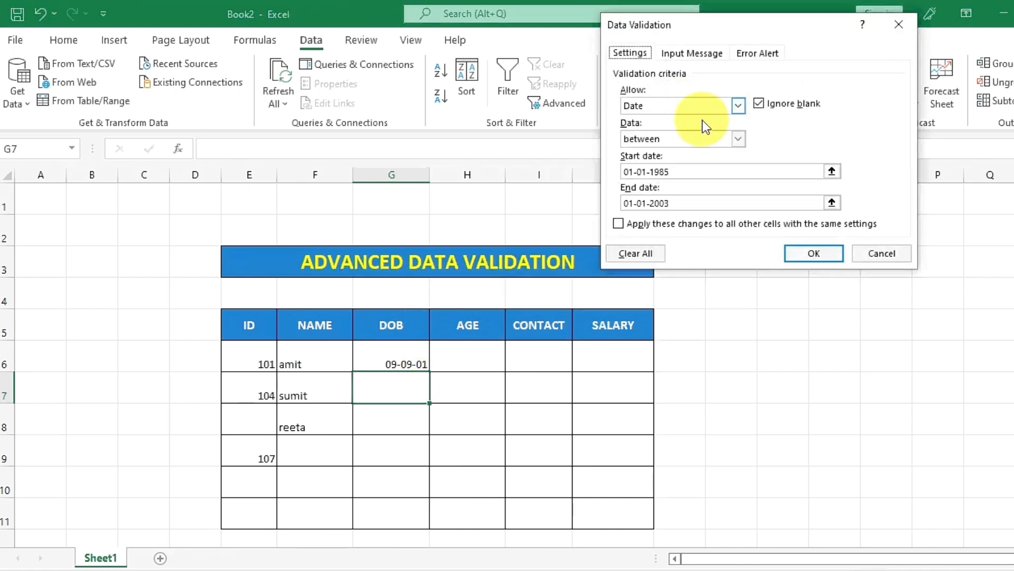
click(762, 54)
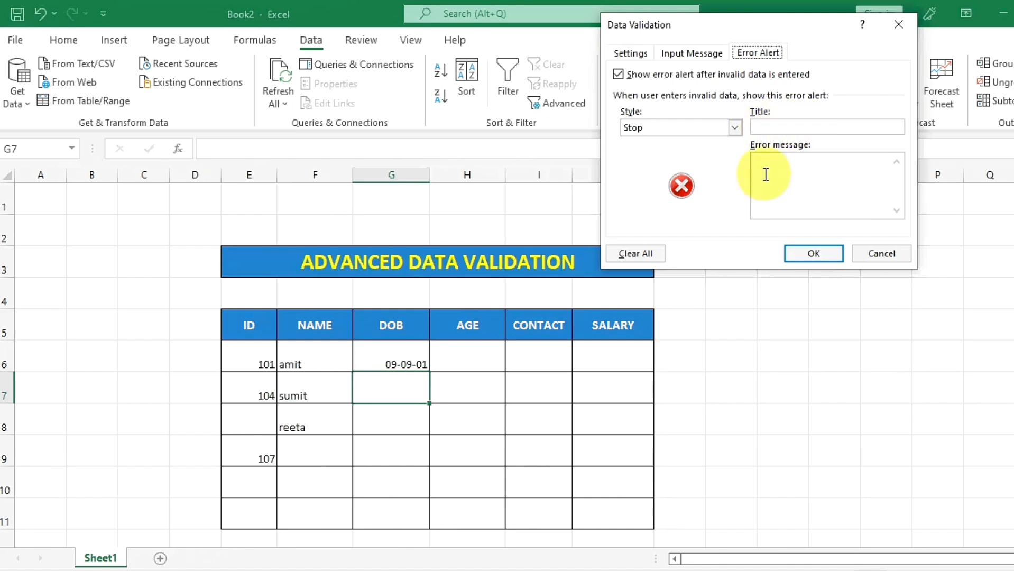
click(869, 255)
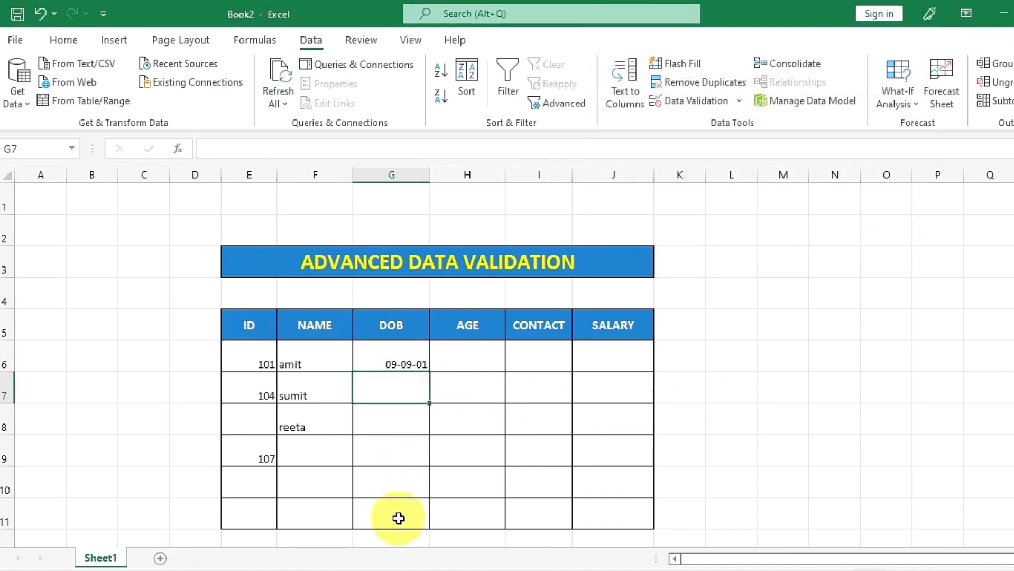
click(485, 358)
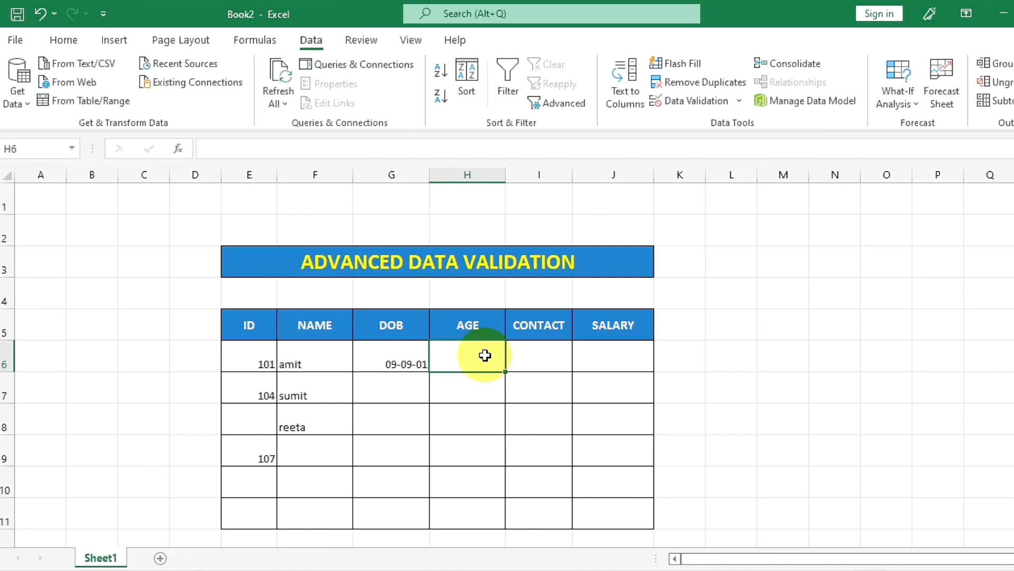
click(781, 408)
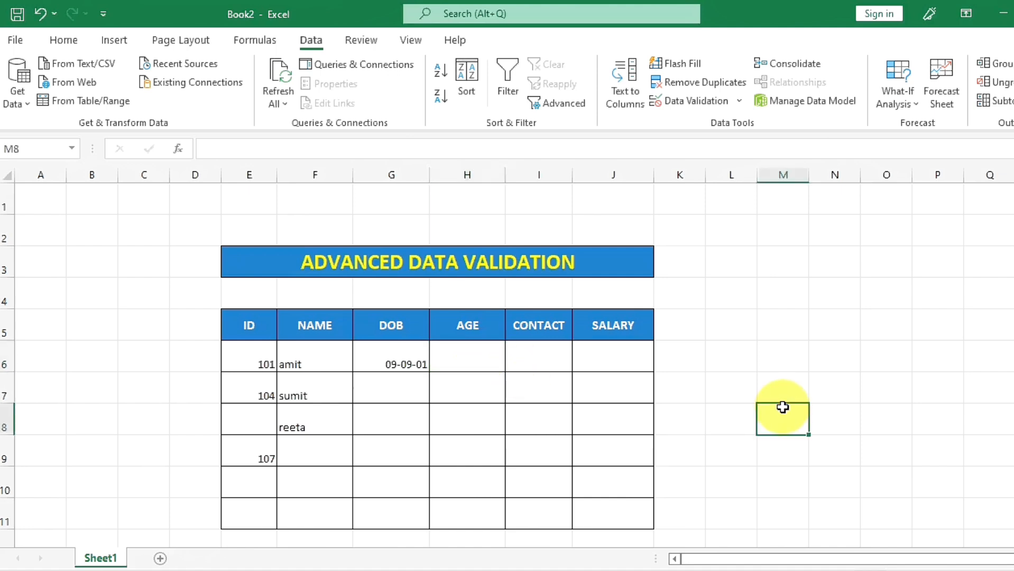
Restrict the AGE cells H6:H11 to whole numbers between 18 and 35 with a data validation rule
click(481, 355)
drag(481, 355, 468, 507)
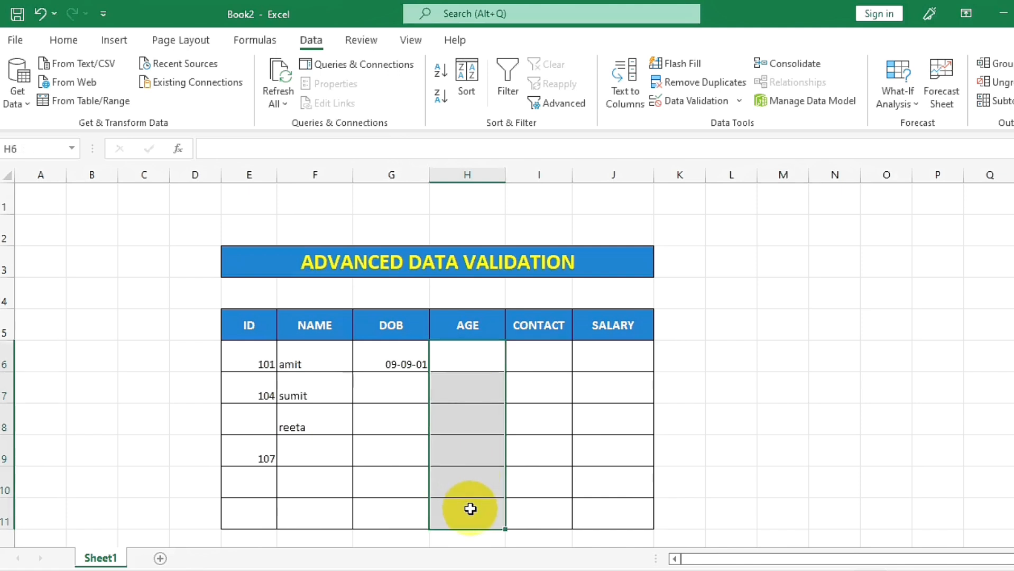
click(682, 105)
click(640, 54)
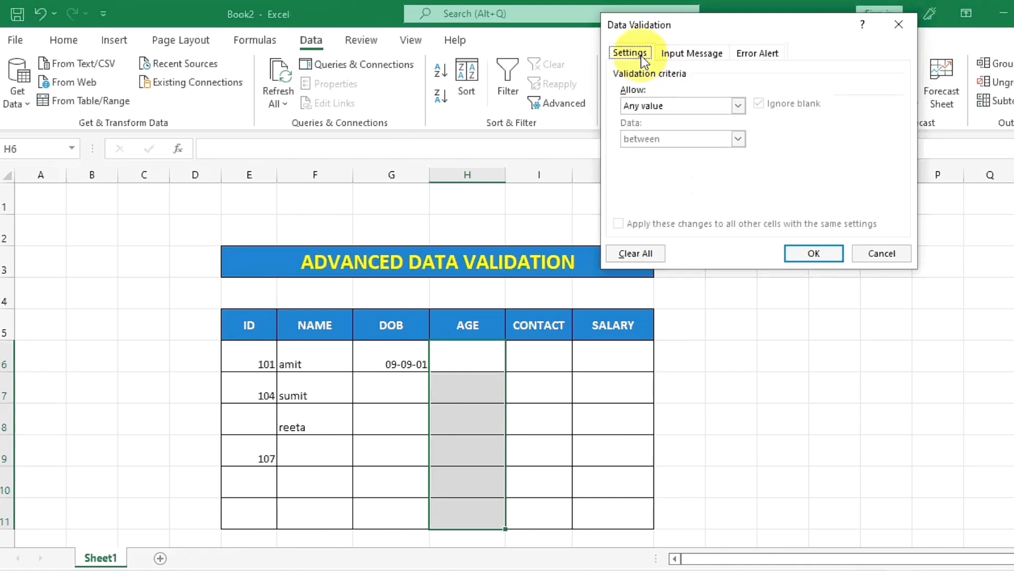
click(671, 108)
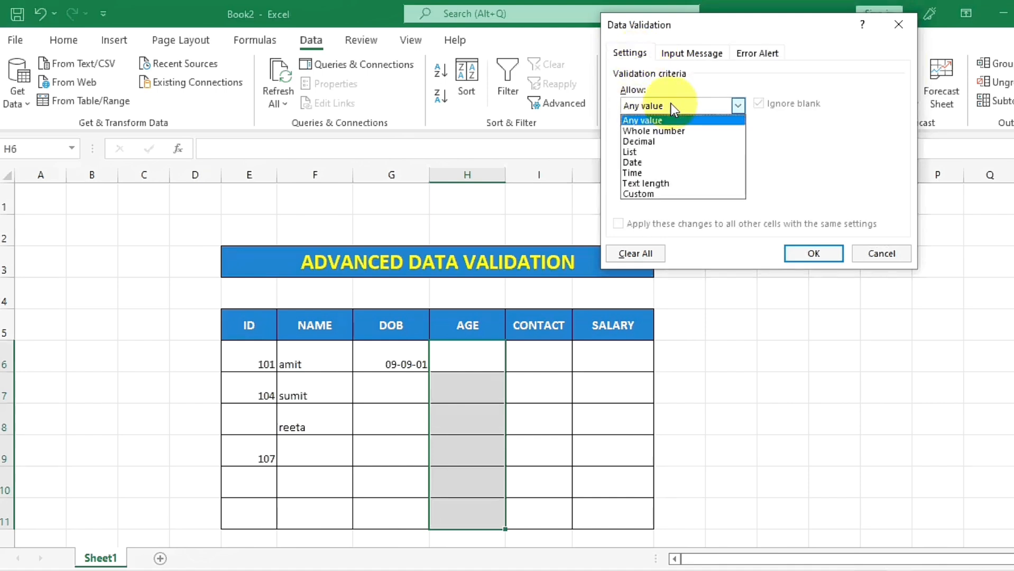
click(678, 133)
click(655, 175)
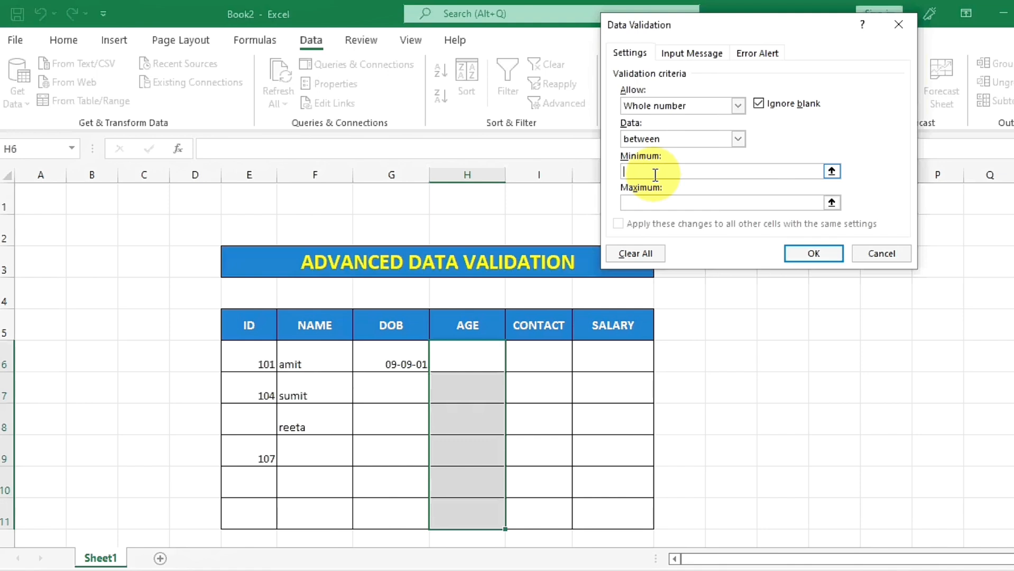
text(18)
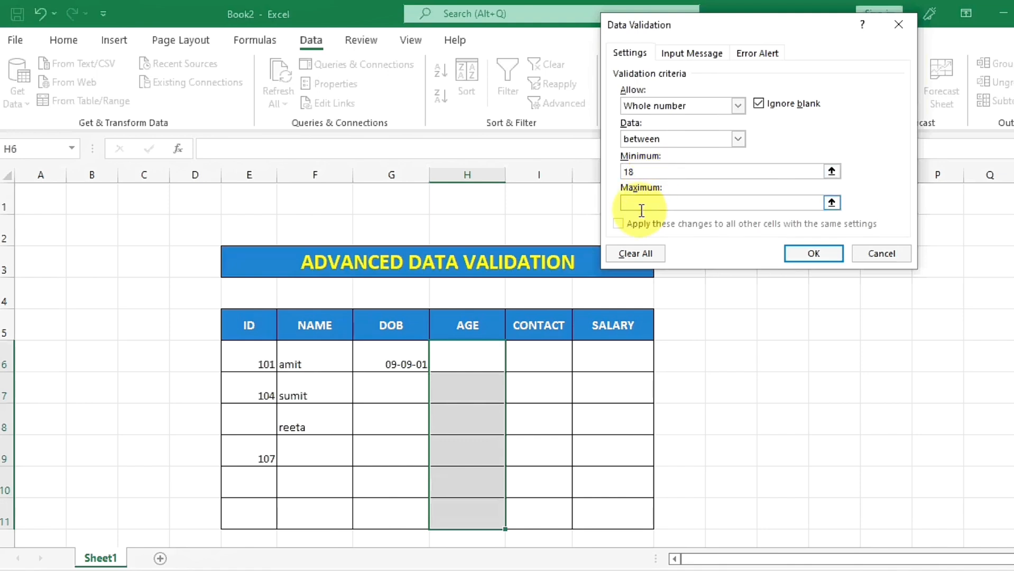
click(625, 201)
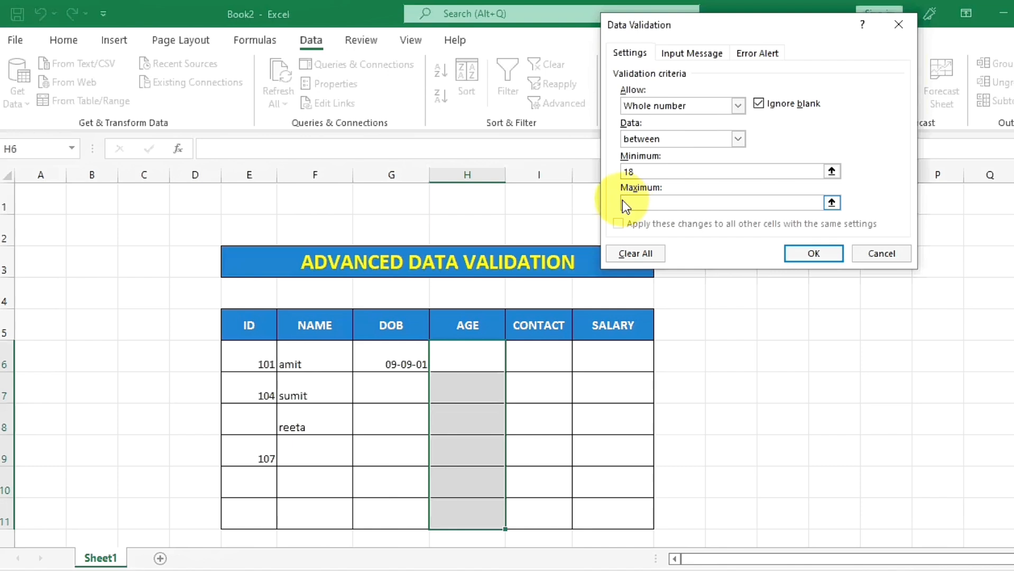
text(35)
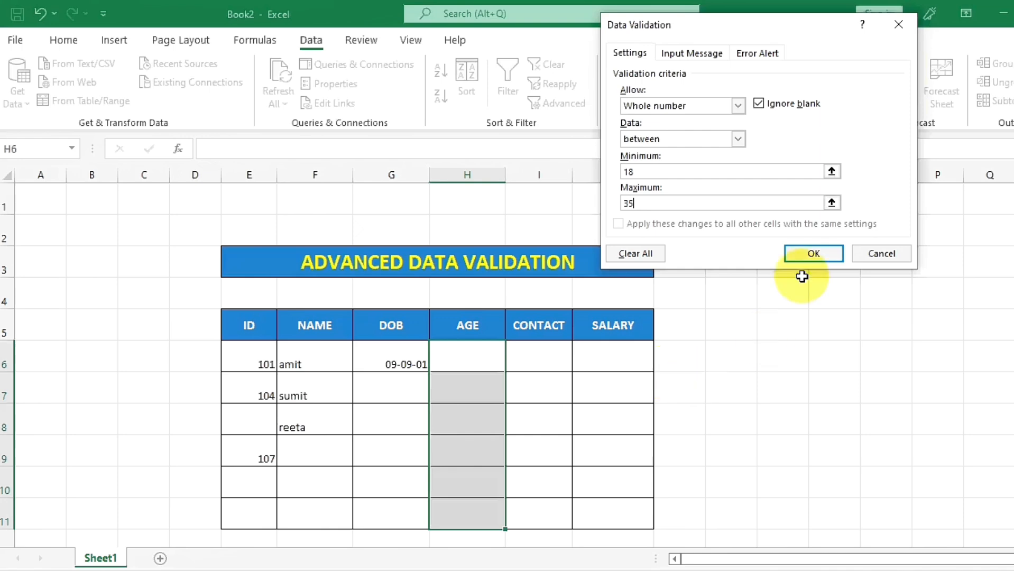
click(813, 254)
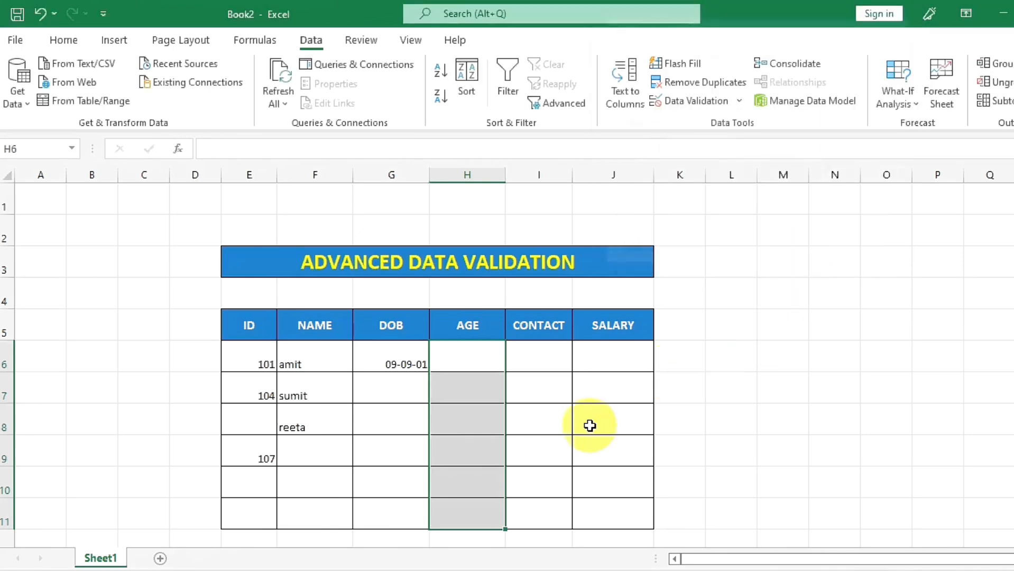
Enter the age 23 in cell H6 to test the age rule with an allowed value
click(482, 357)
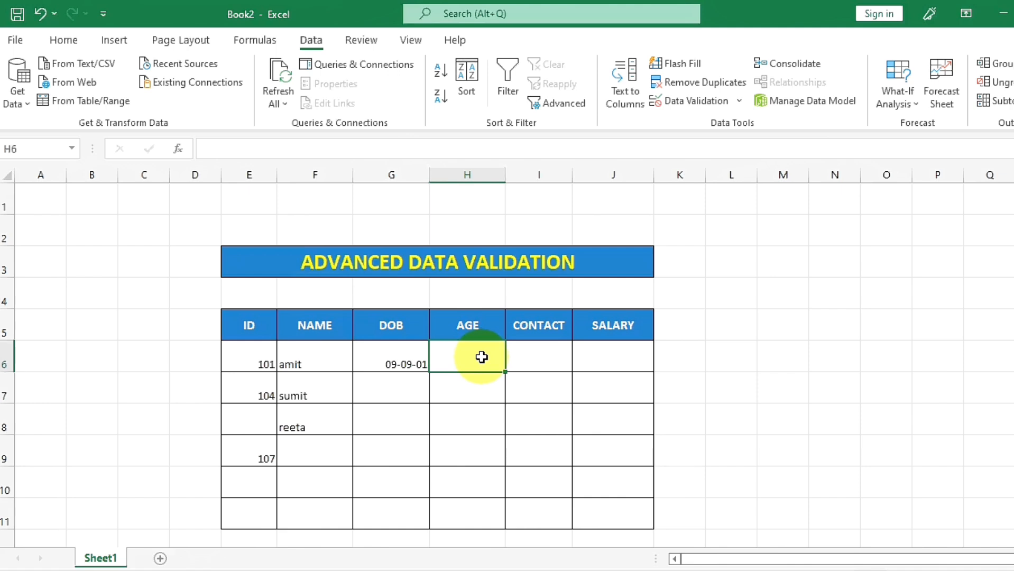
text(23)
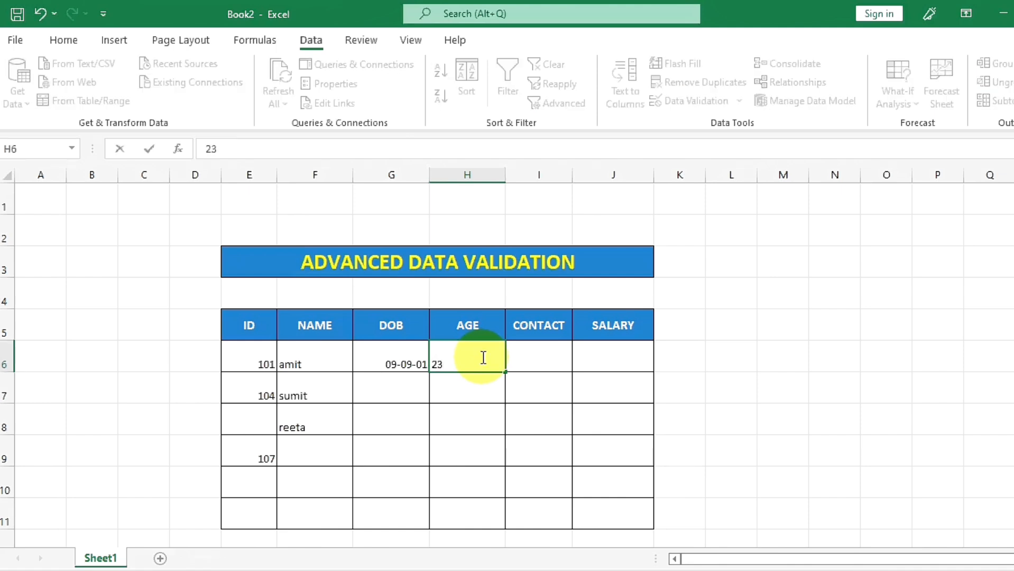
key(Return)
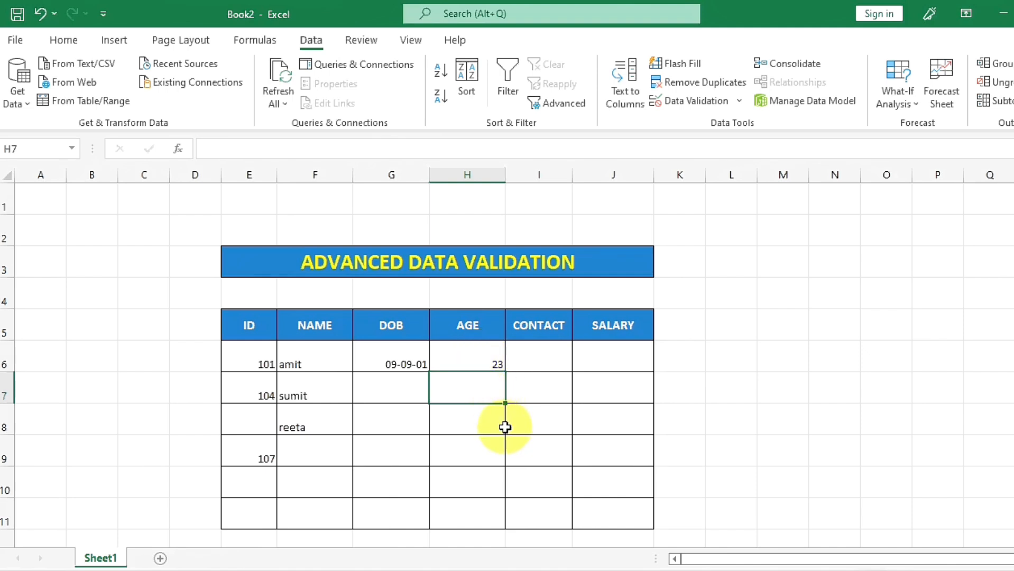
Try to enter the out-of-range age 45 in cell H7, then cancel the entry
text(45)
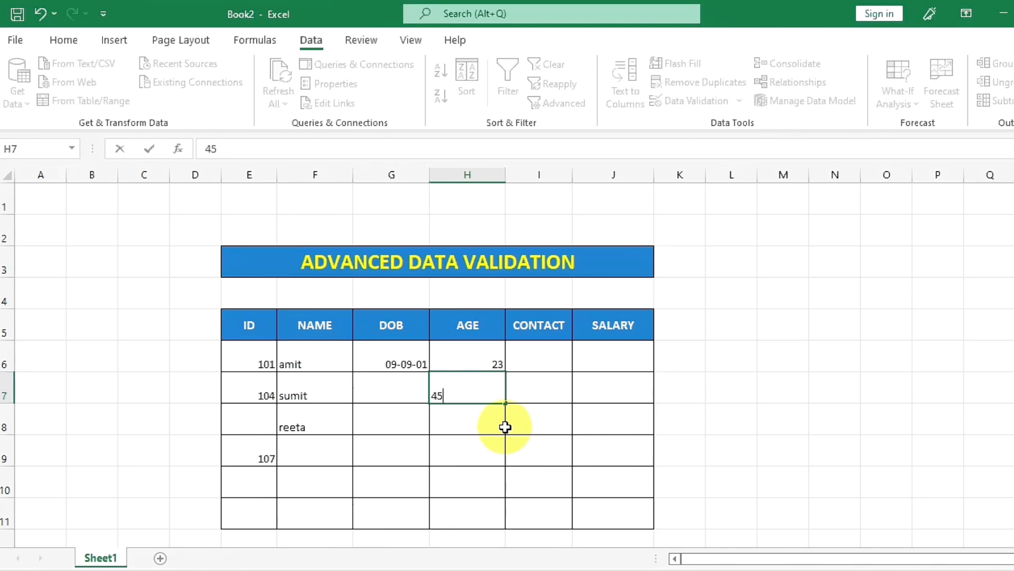
key(Return)
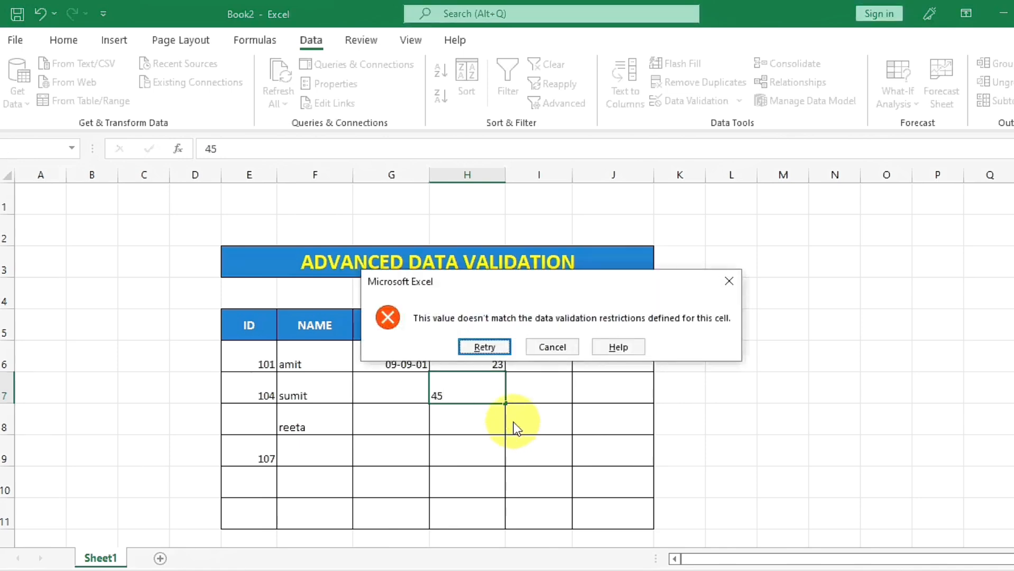
click(556, 344)
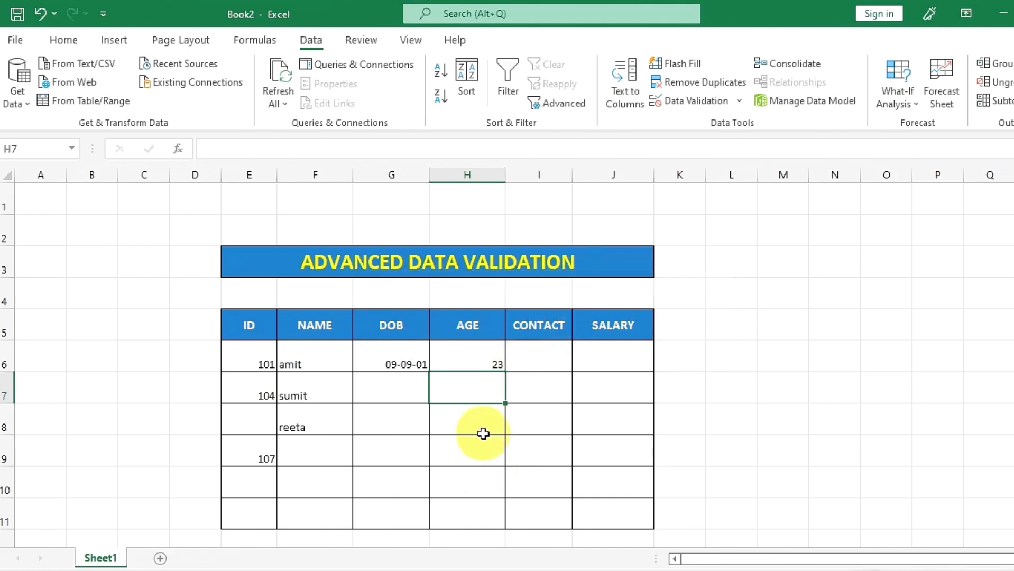
Add an error alert to the validation of H6:H11 with the title "age error" and the message "the range is 18 to 35"
drag(479, 355, 465, 502)
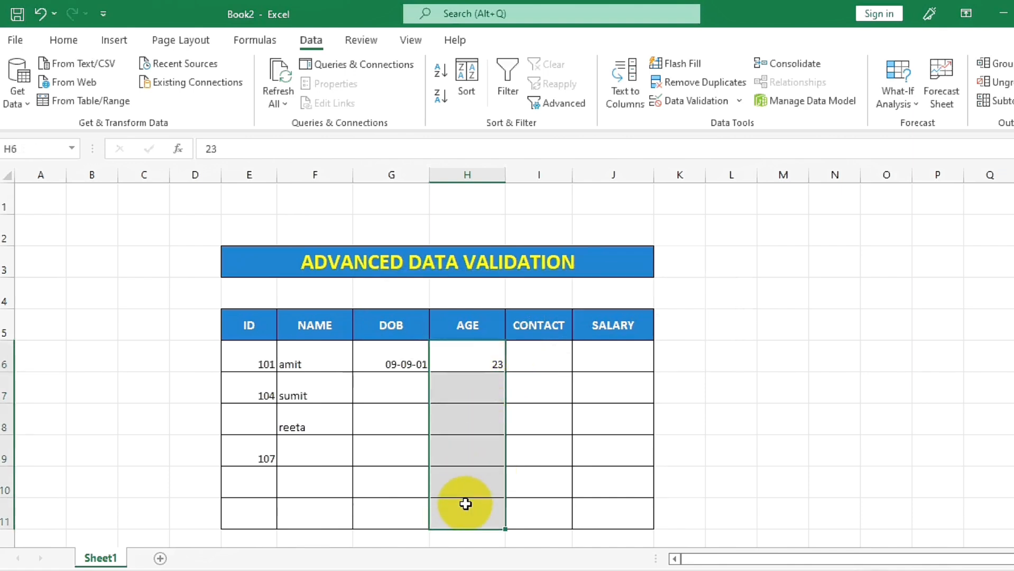
click(690, 100)
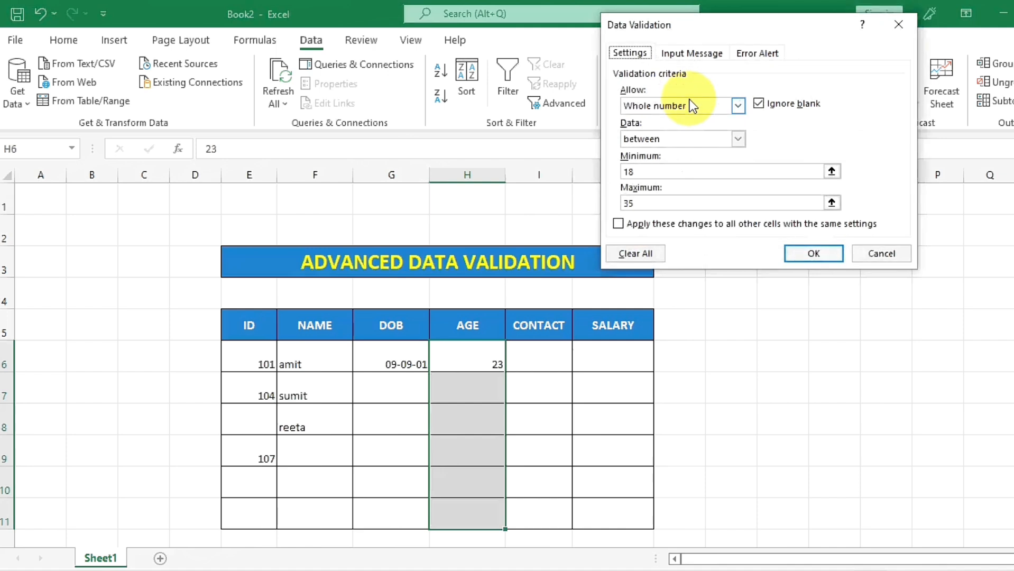
click(759, 54)
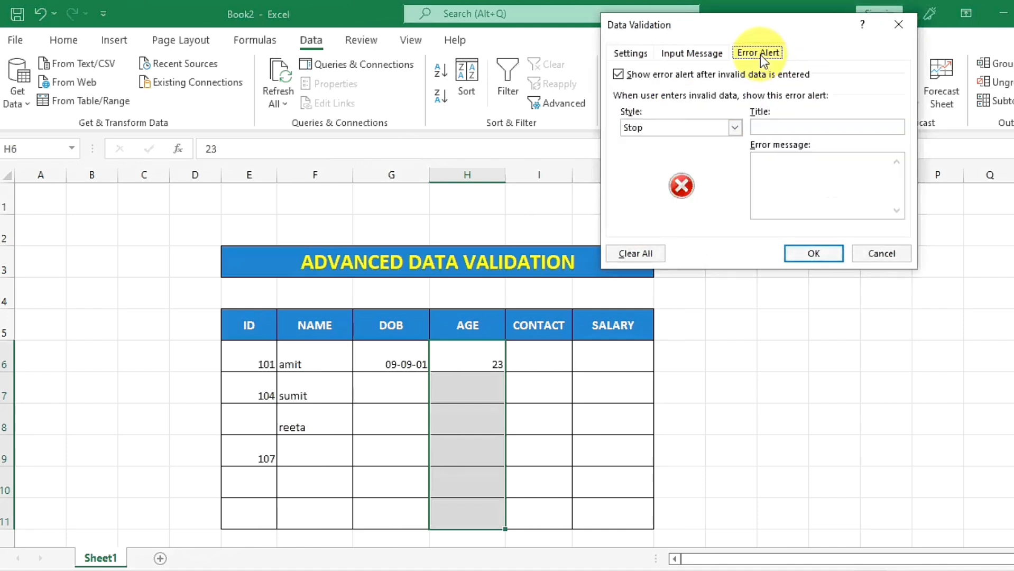
click(783, 129)
text(age )
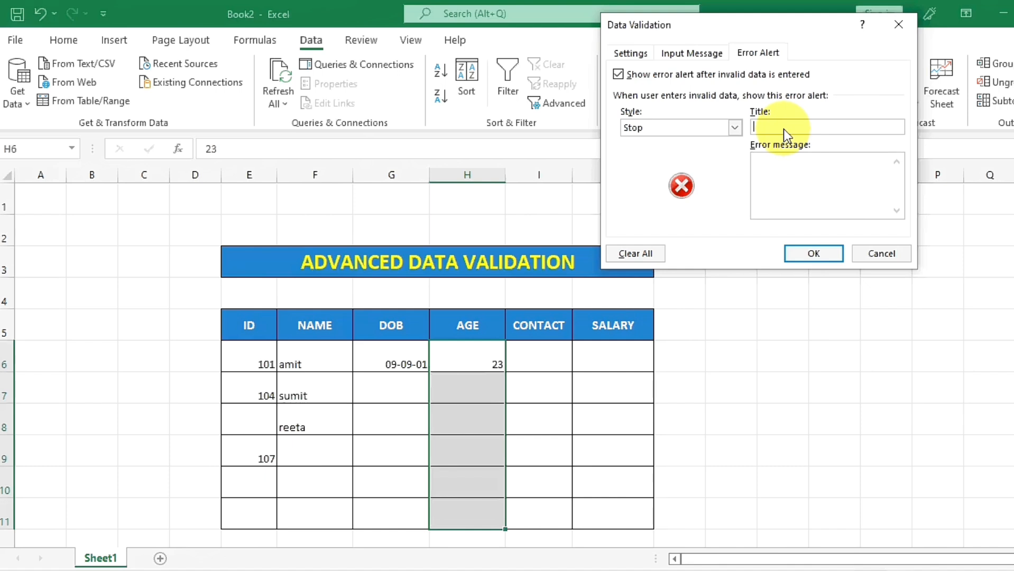
text(error)
click(788, 168)
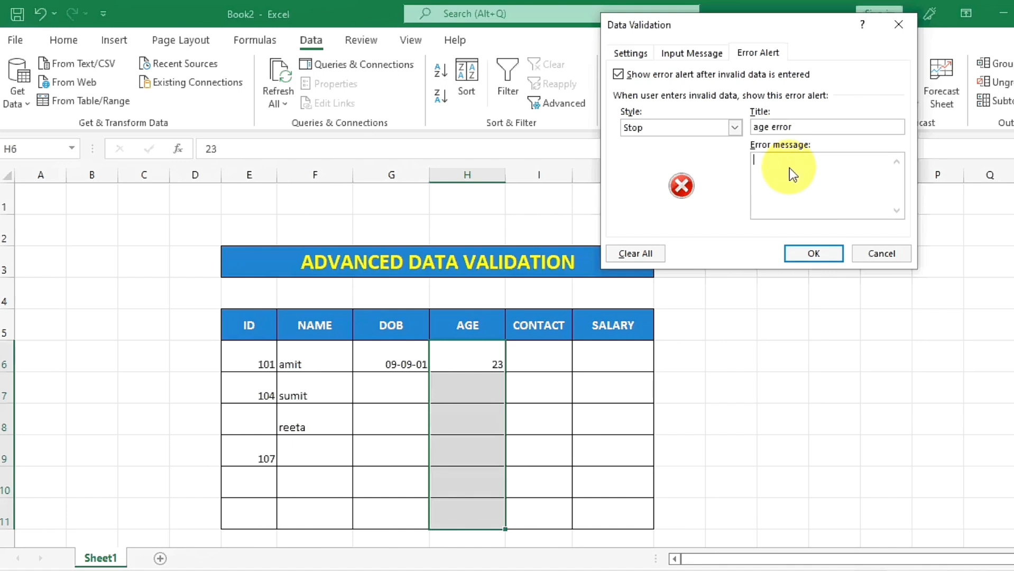
text(t)
text(he range is 18 to 35)
click(817, 254)
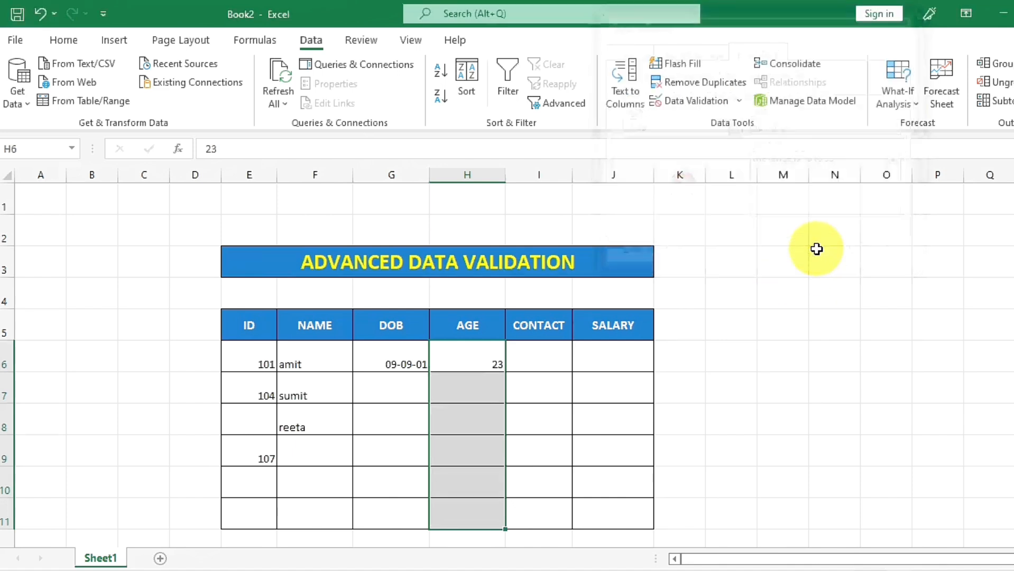
Enter the allowed age 30 in cell H7
click(471, 395)
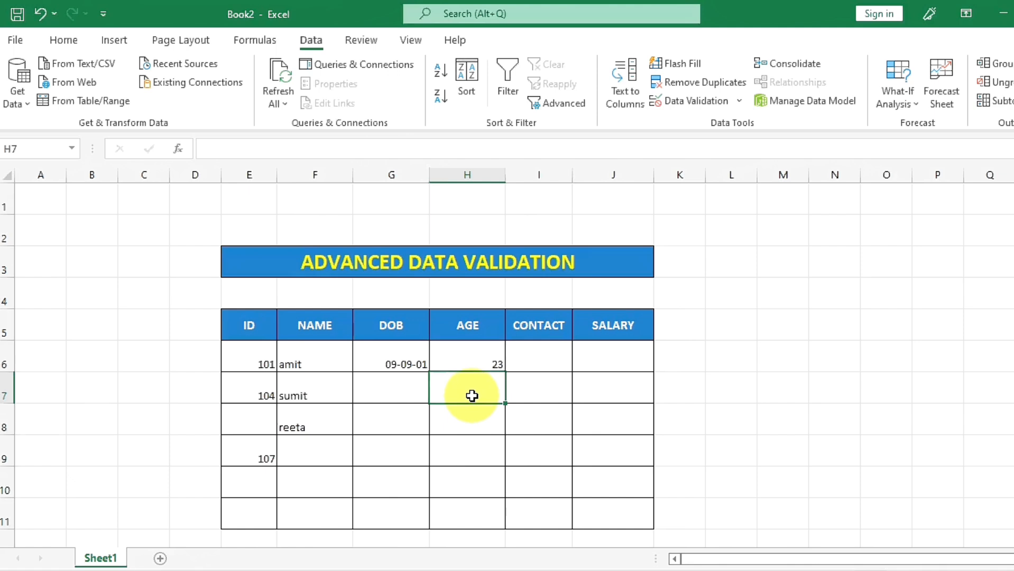
text(30)
key(Return)
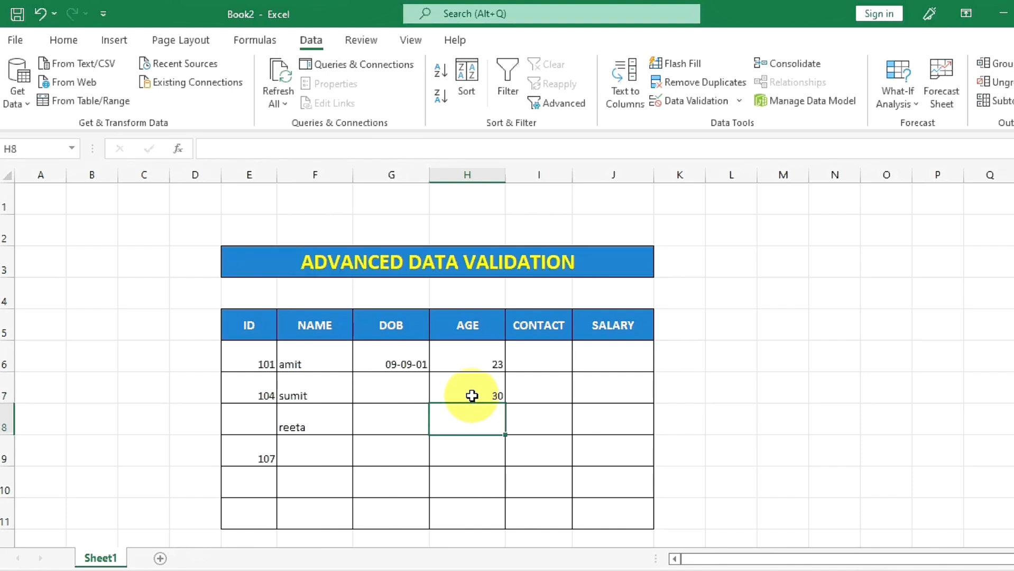
Try to enter the age 38 in cell H8 to test the custom error alert, then cancel the entry
text(38)
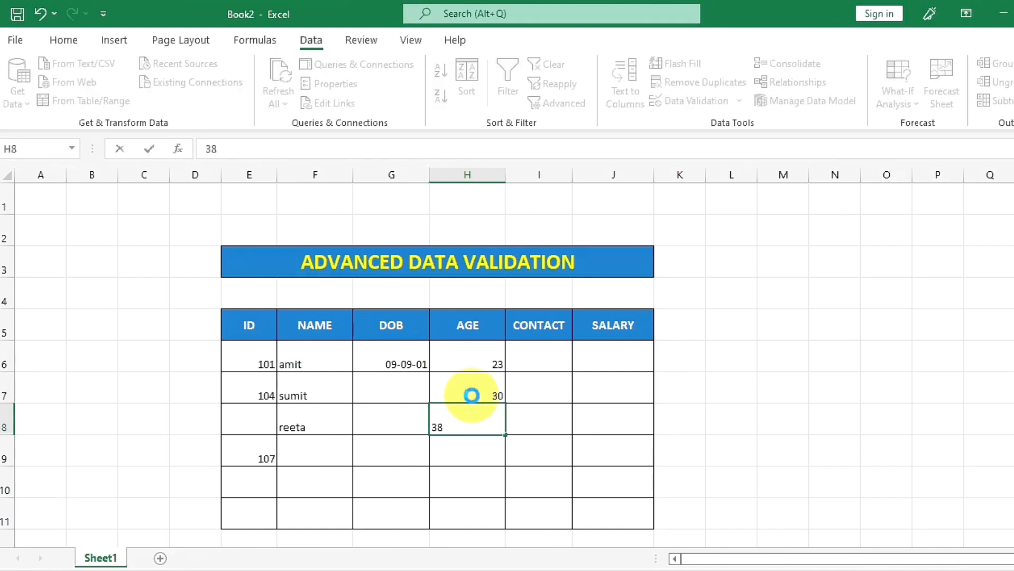
key(Return)
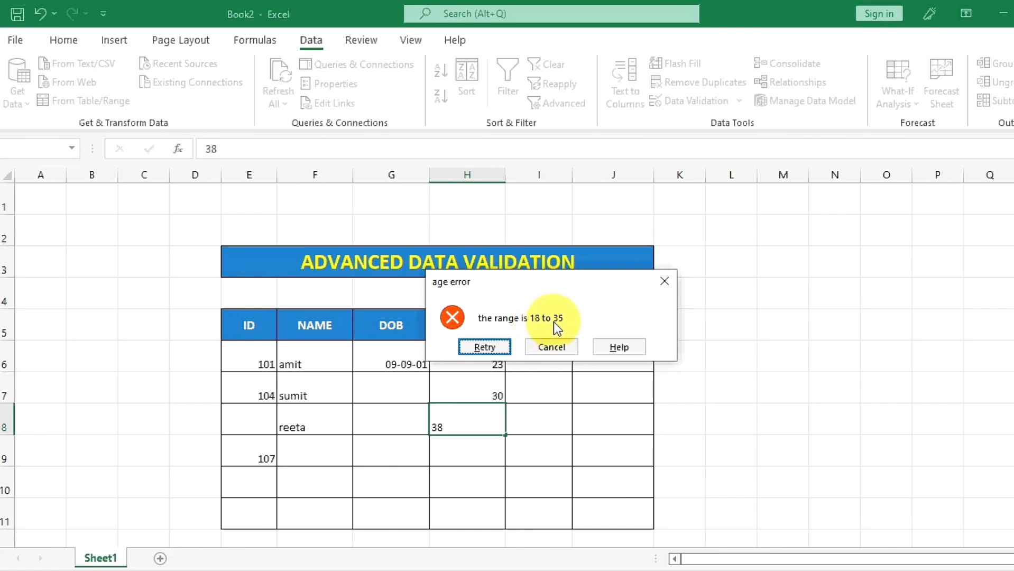
click(561, 351)
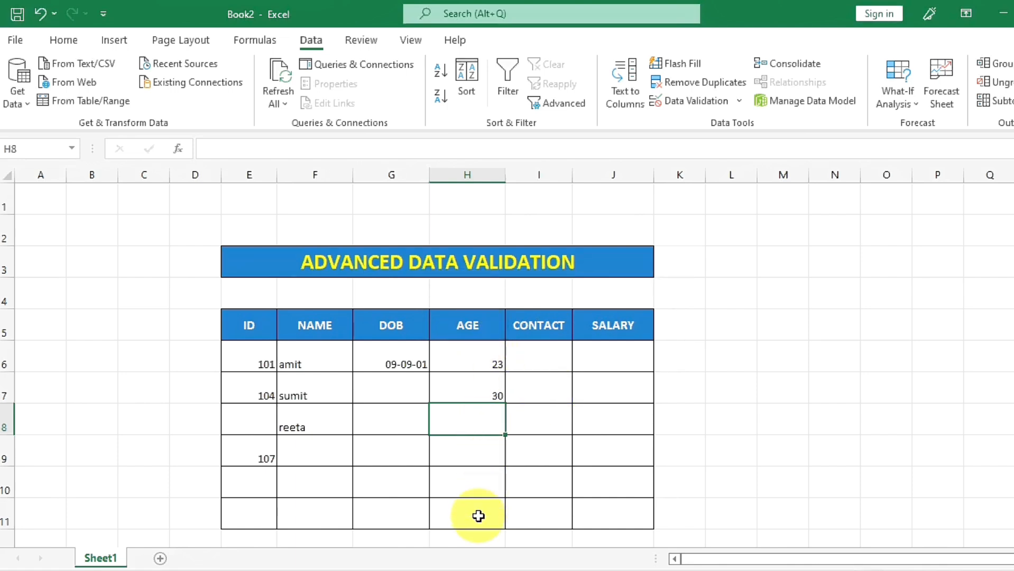
Widen the CONTACT column I to make room for contact numbers
click(554, 355)
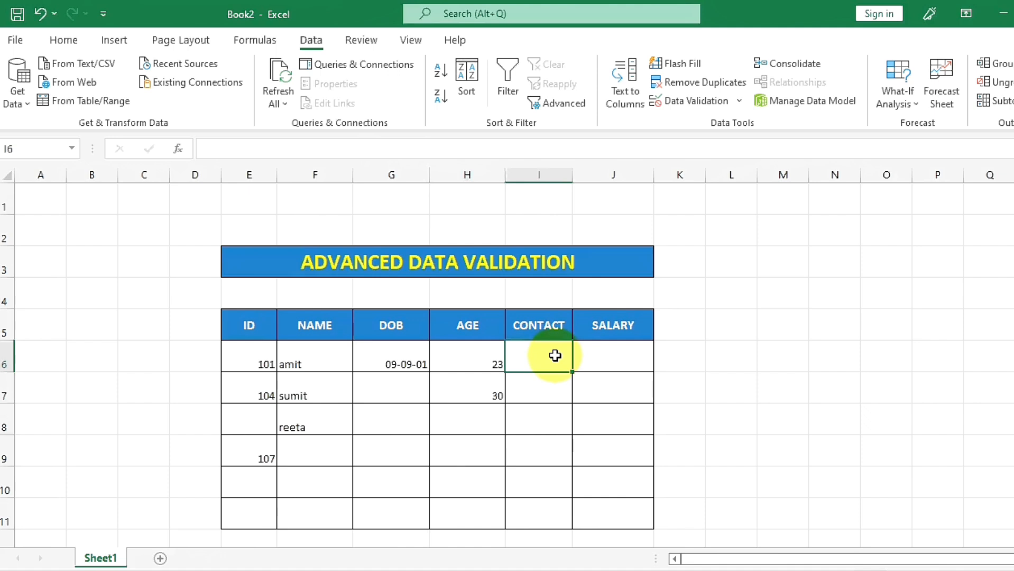
drag(573, 174, 618, 186)
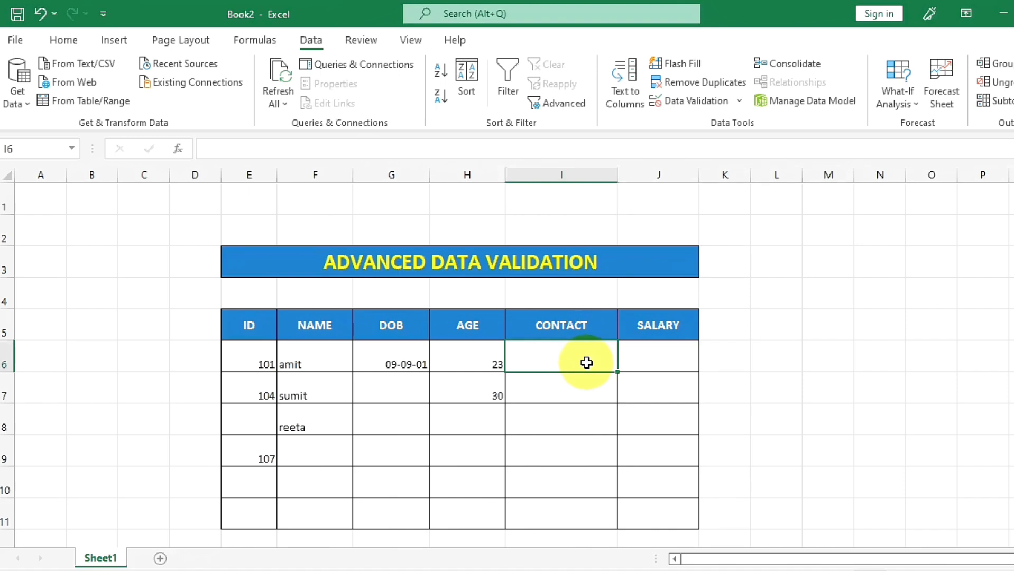
click(581, 398)
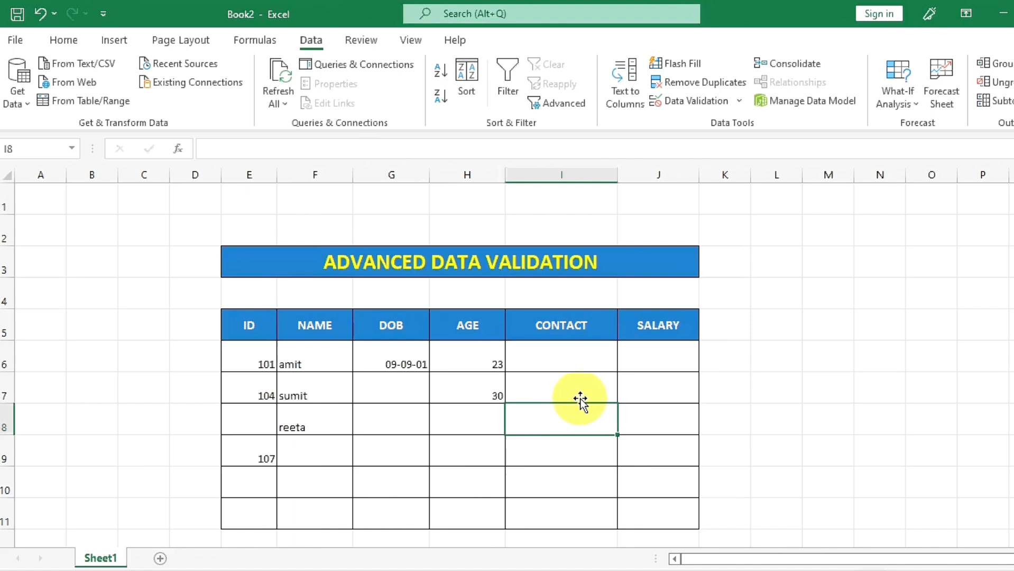
Restrict the CONTACT cells I6:I11 to a text length between 10 and 10 with data validation
click(579, 364)
drag(579, 383, 566, 510)
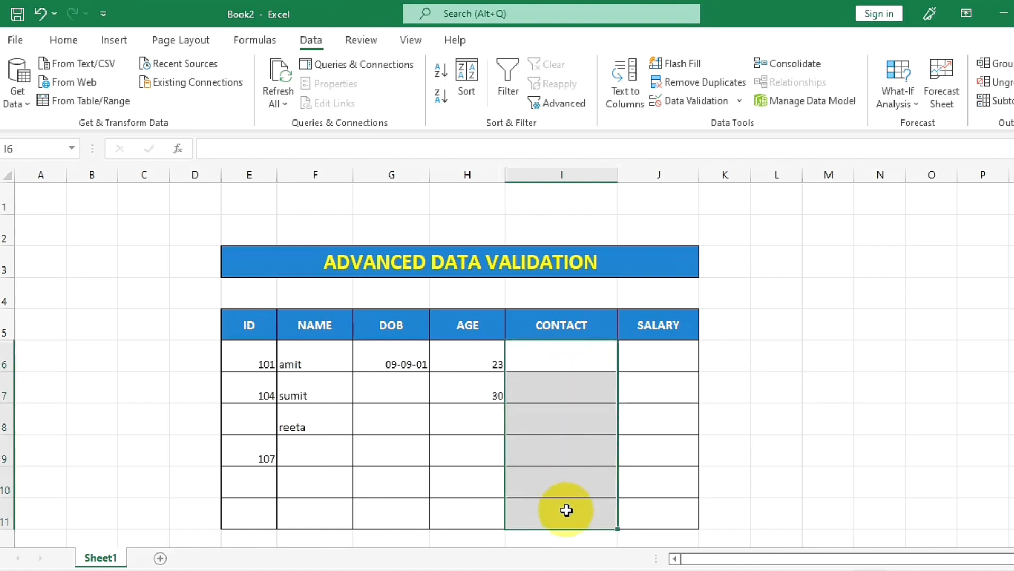
click(683, 102)
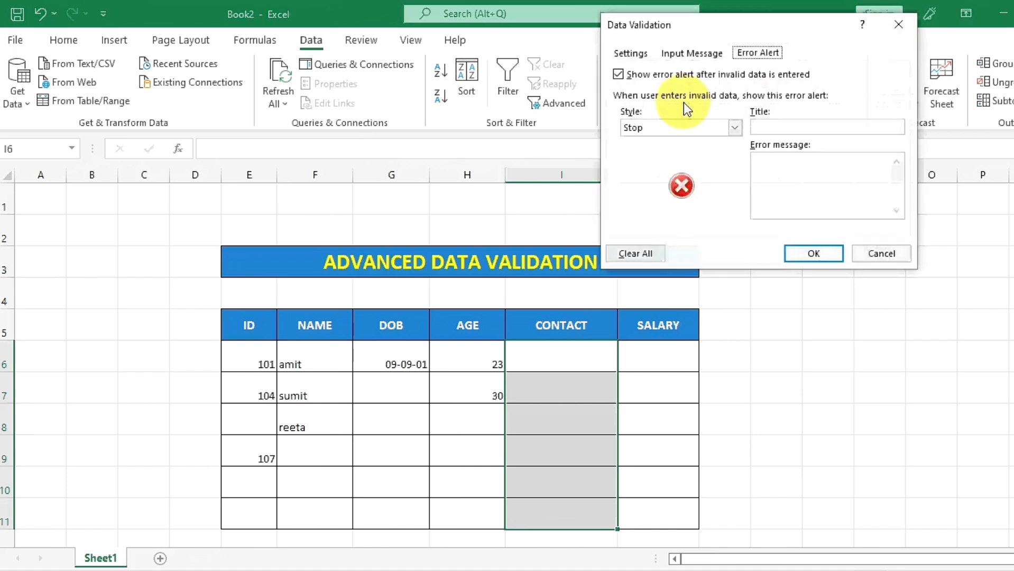
click(647, 52)
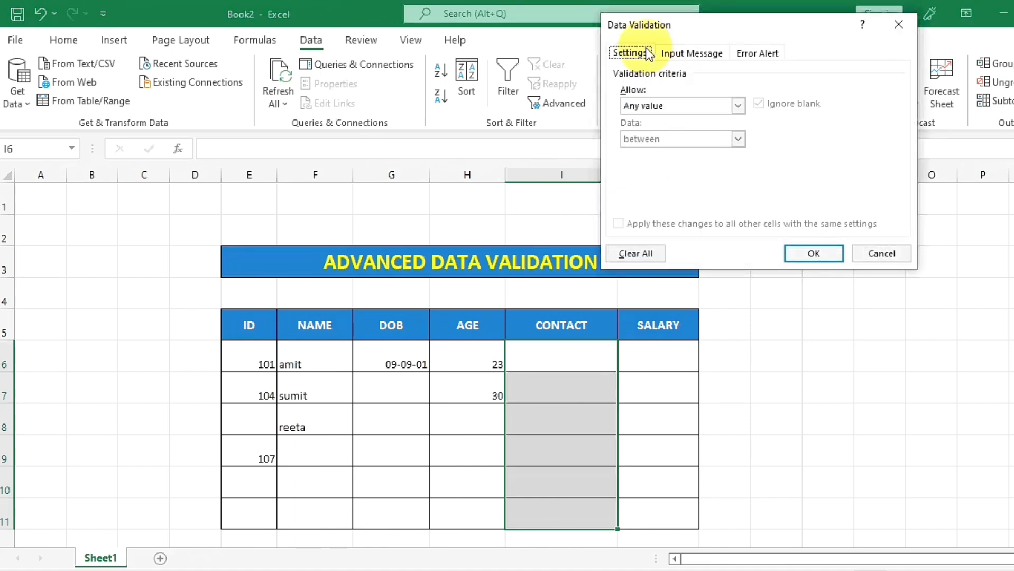
click(675, 107)
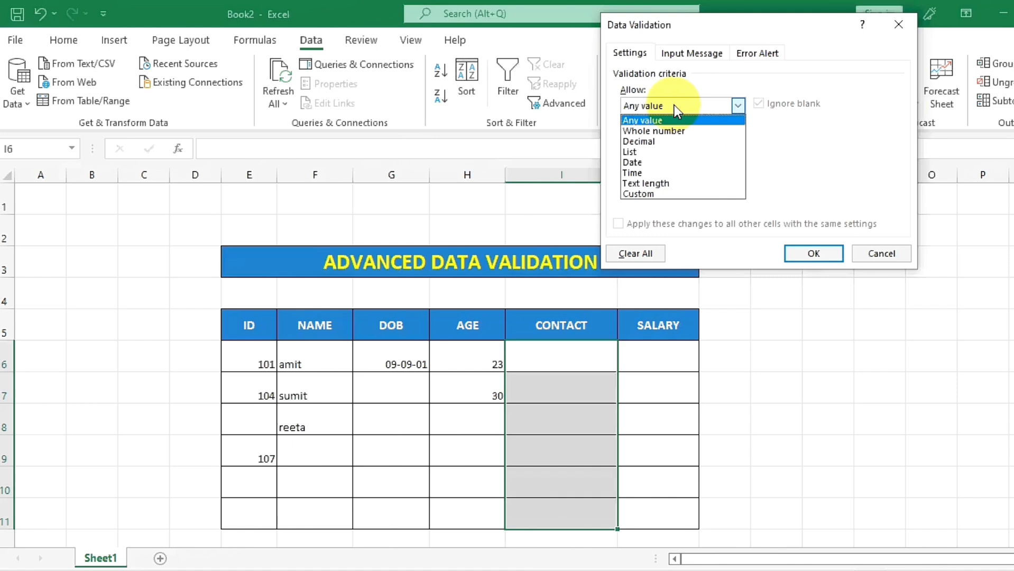
click(661, 183)
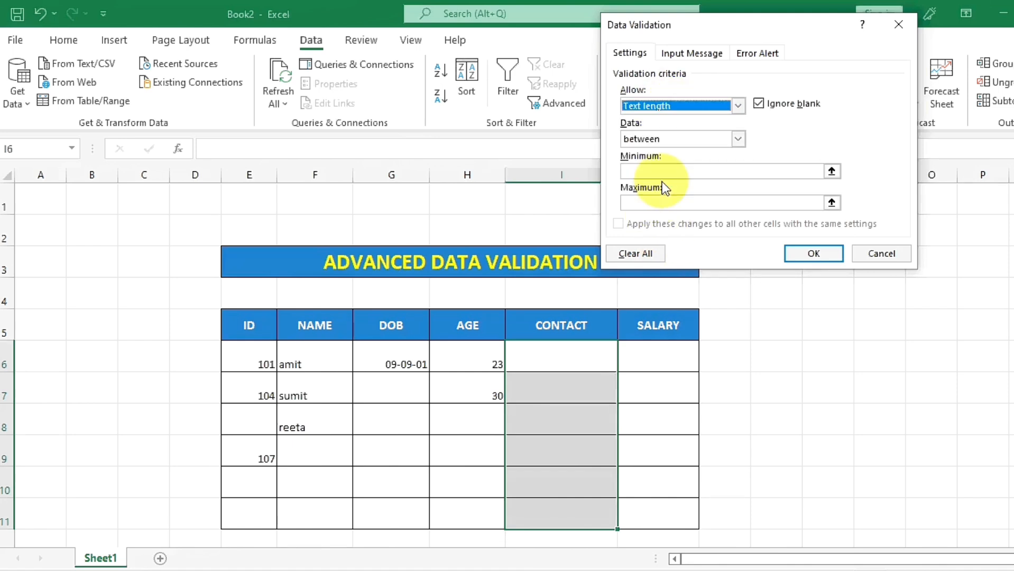
click(660, 171)
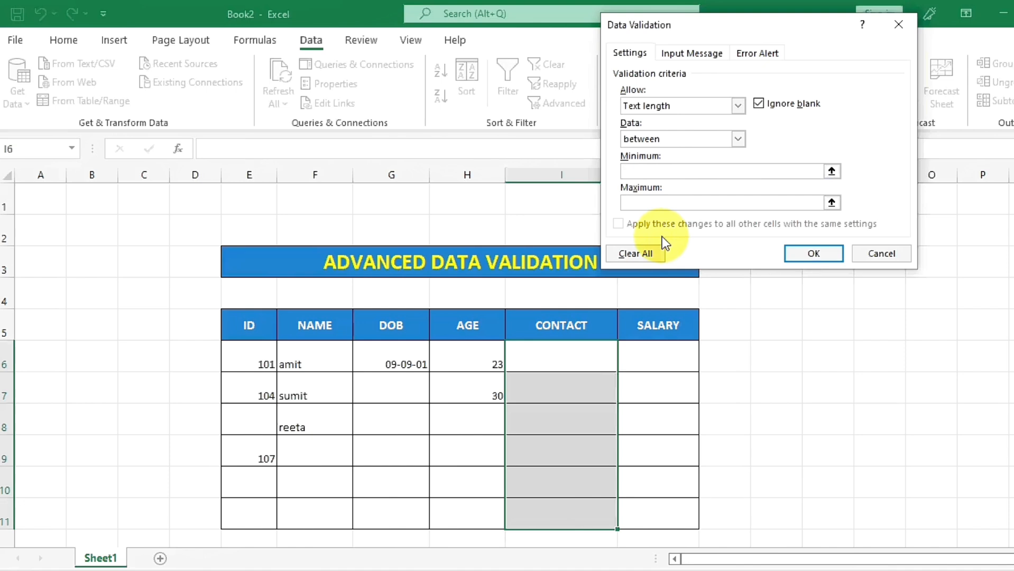
text(10)
click(650, 205)
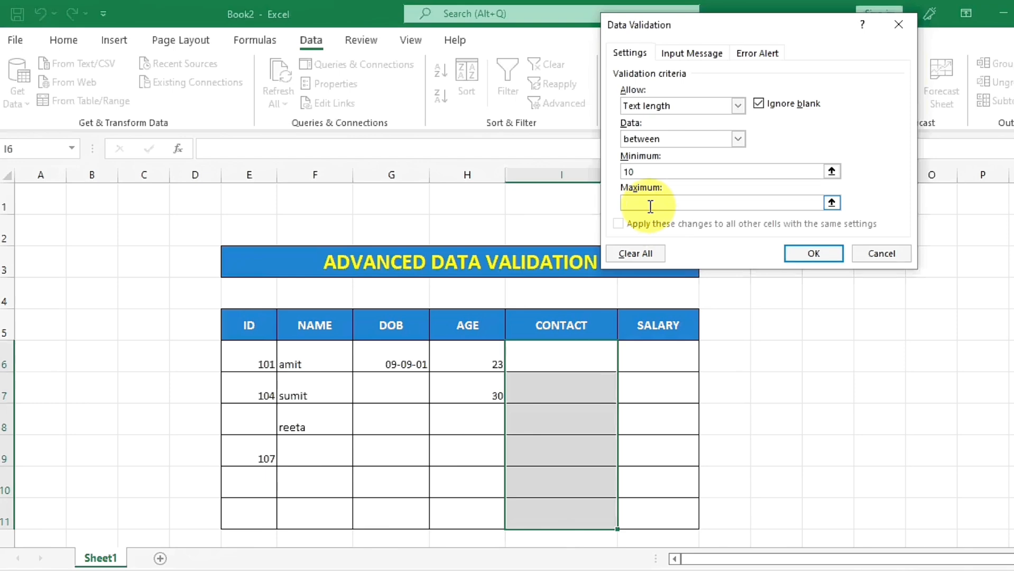
text(10)
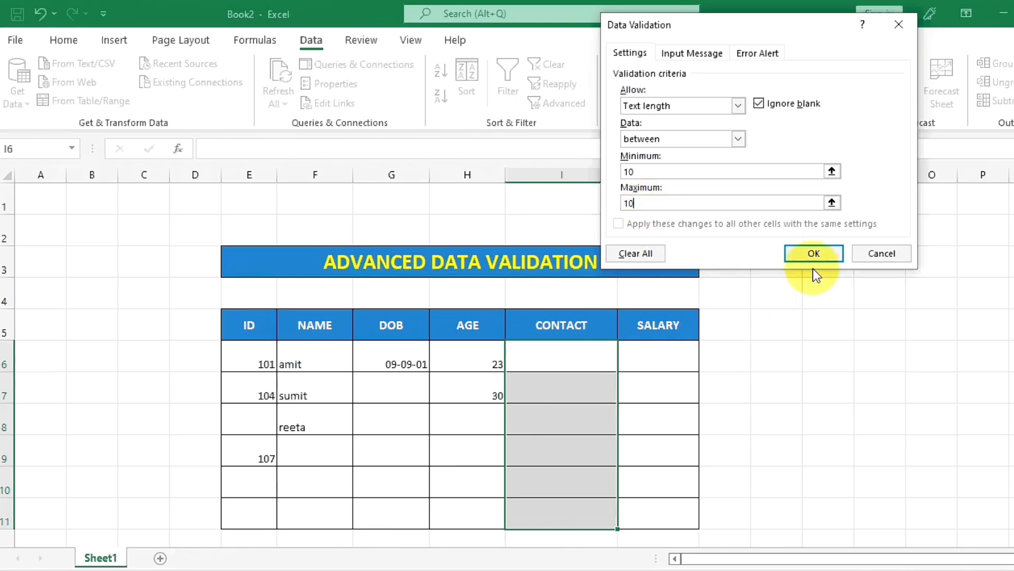
click(813, 254)
Enter a ten-digit contact number in cell I6
click(579, 347)
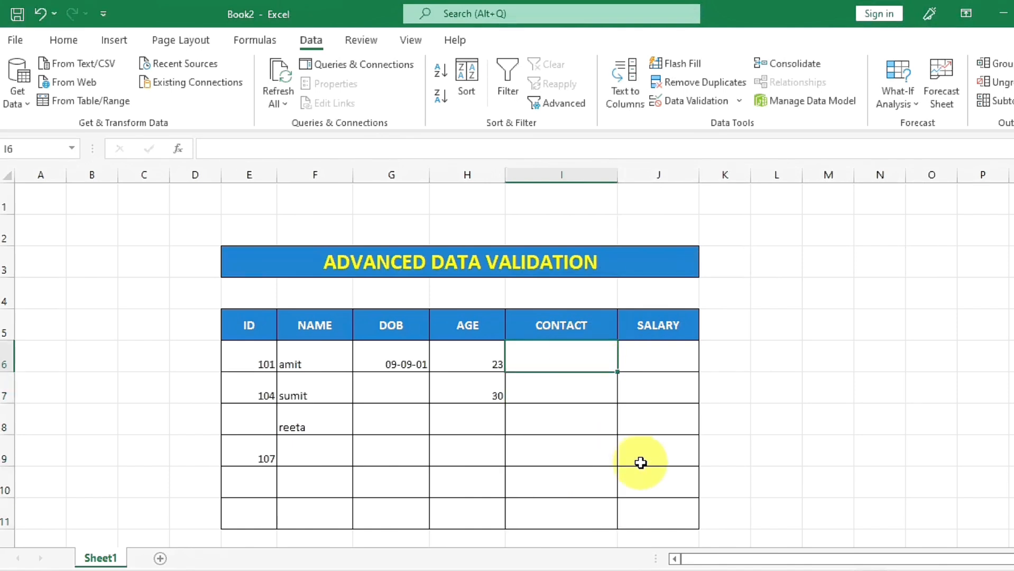
text(999999)
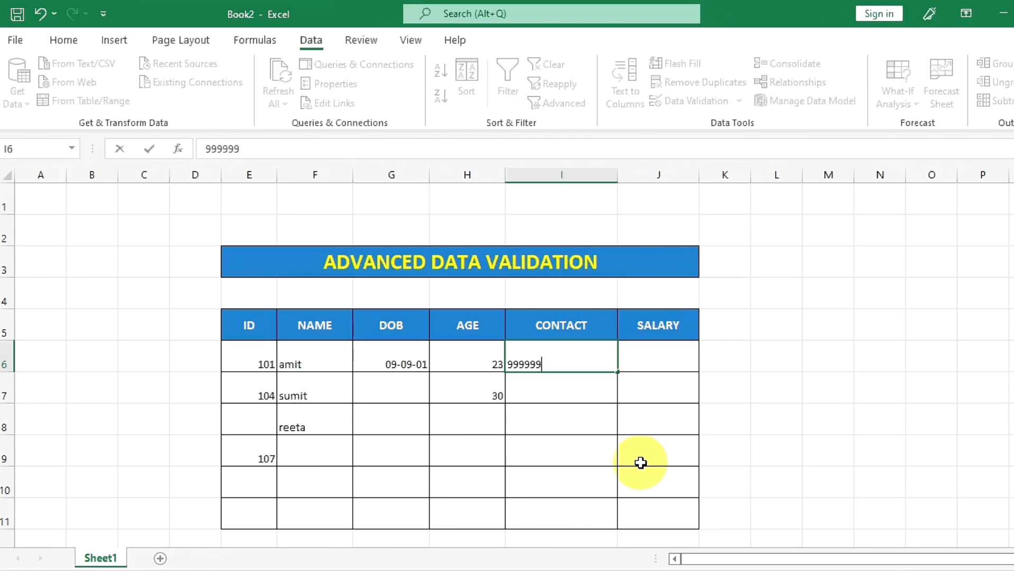
text(9999)
key(Return)
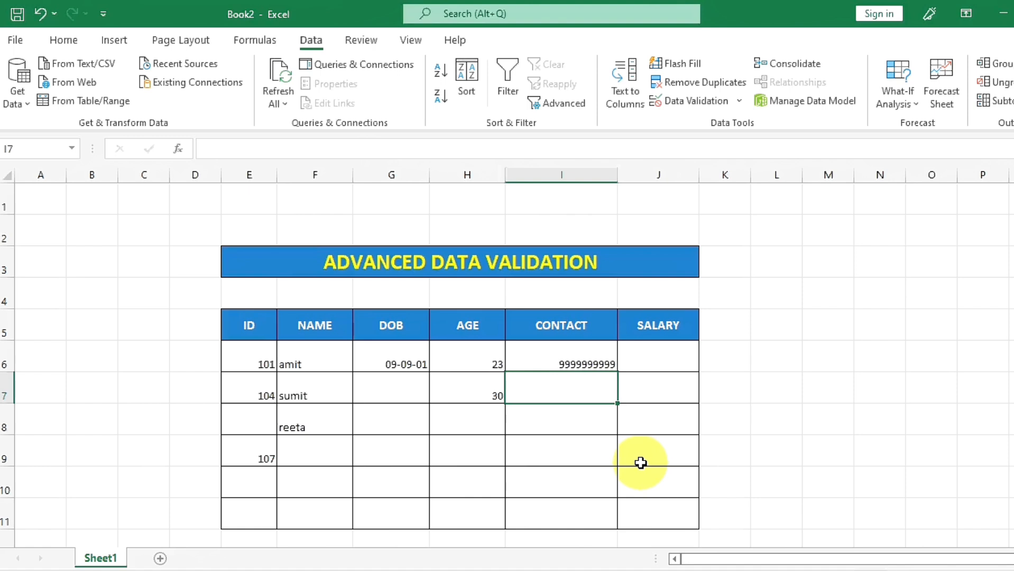
Try to enter a six-digit contact number in cell I7 to test the text length rule, then cancel the entry
text(5678)
text(90)
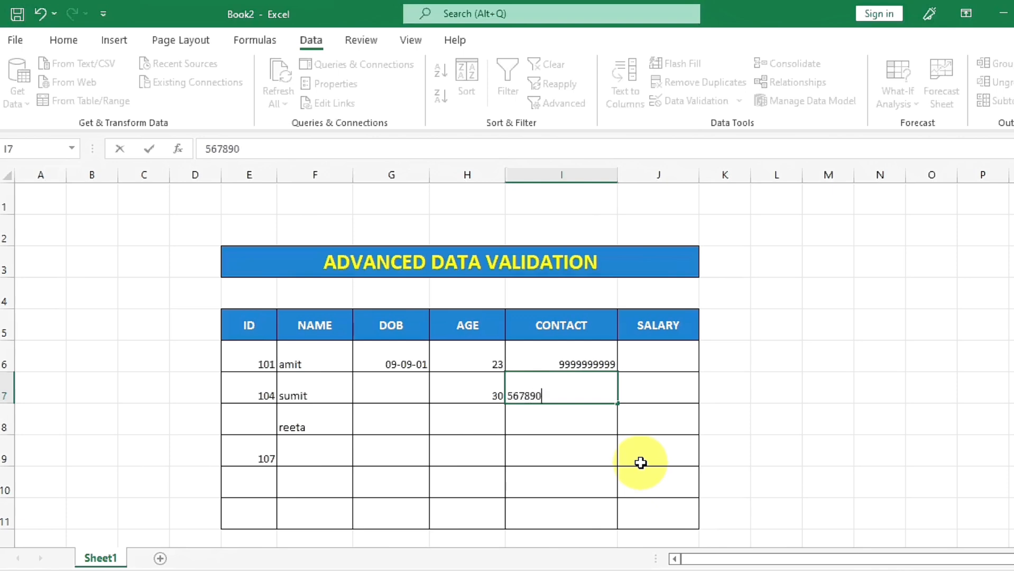
key(Return)
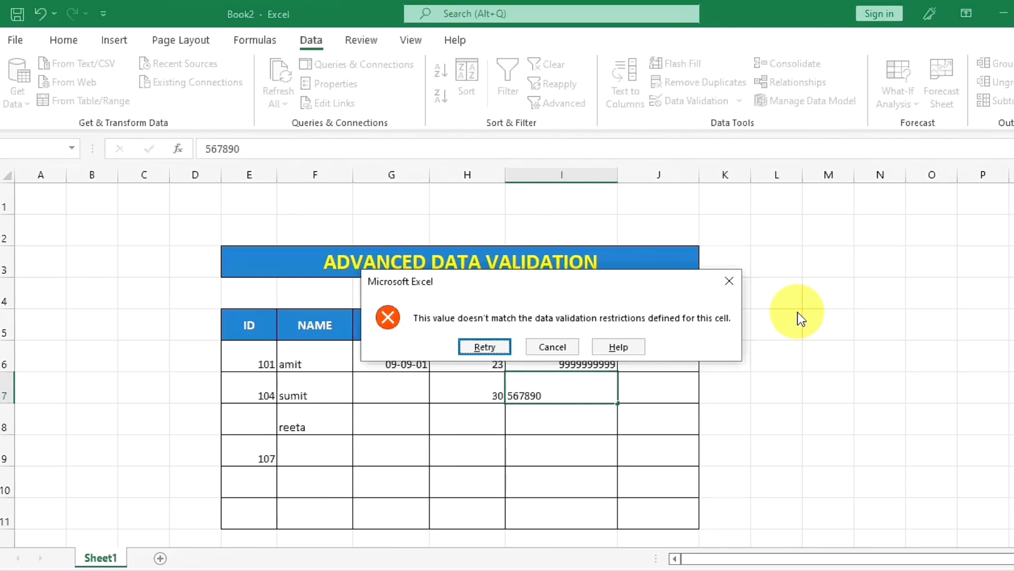
click(574, 346)
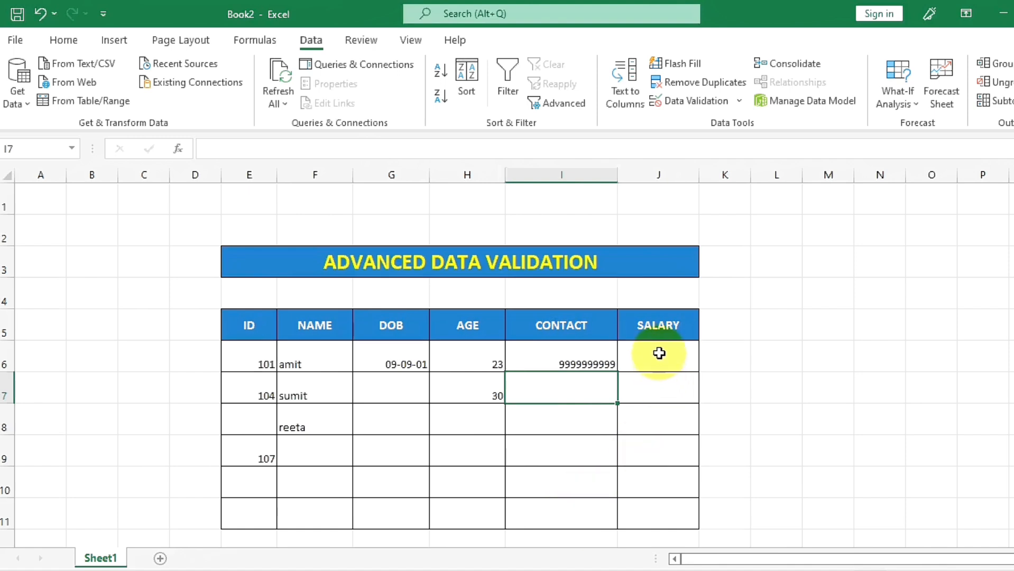
Restrict the SALARY cells J6:J11 to whole numbers between 12000 and 45000 with data validation
drag(655, 350, 653, 510)
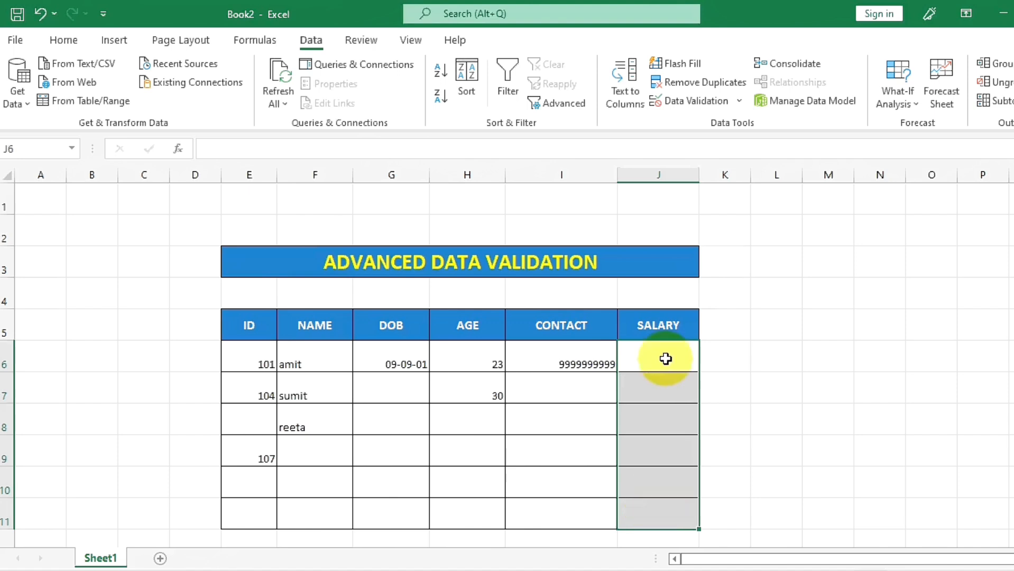
click(702, 102)
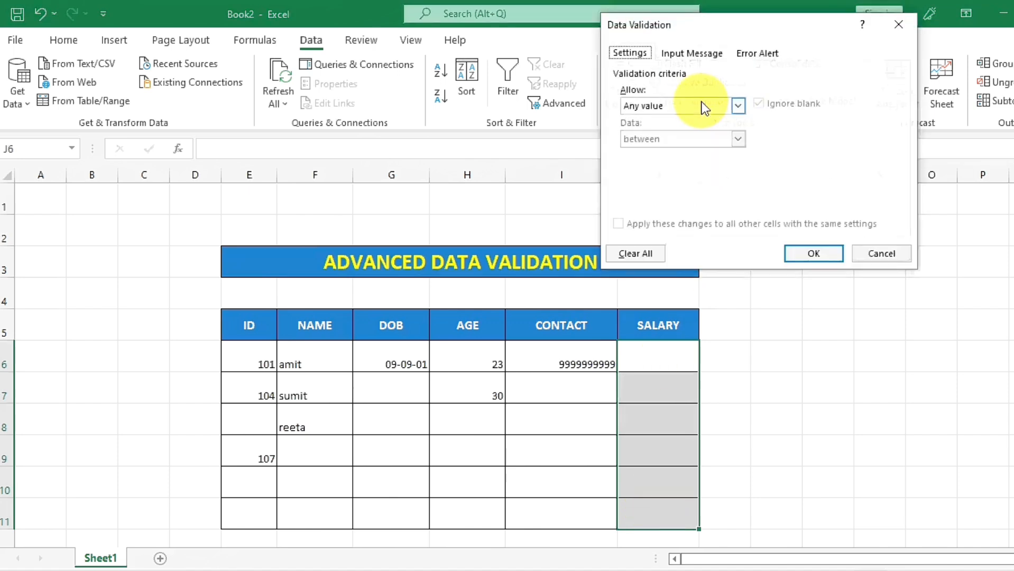
click(673, 105)
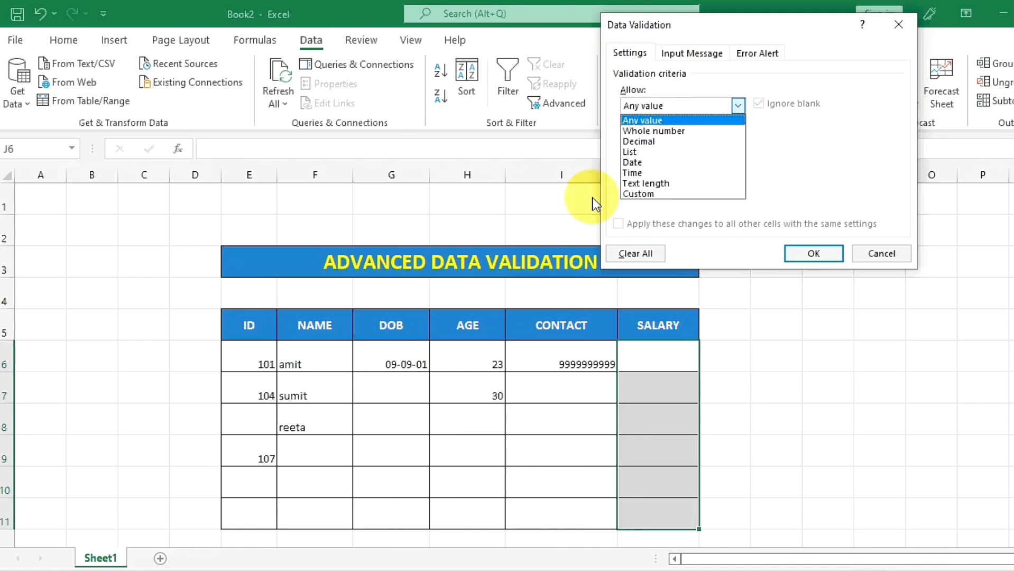
click(674, 131)
click(659, 174)
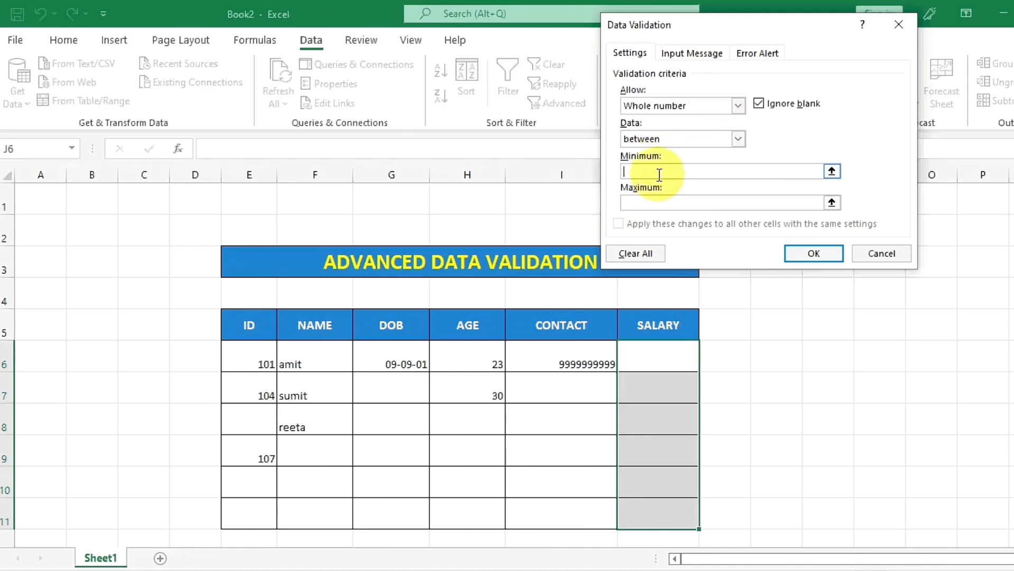
text(12000)
click(658, 203)
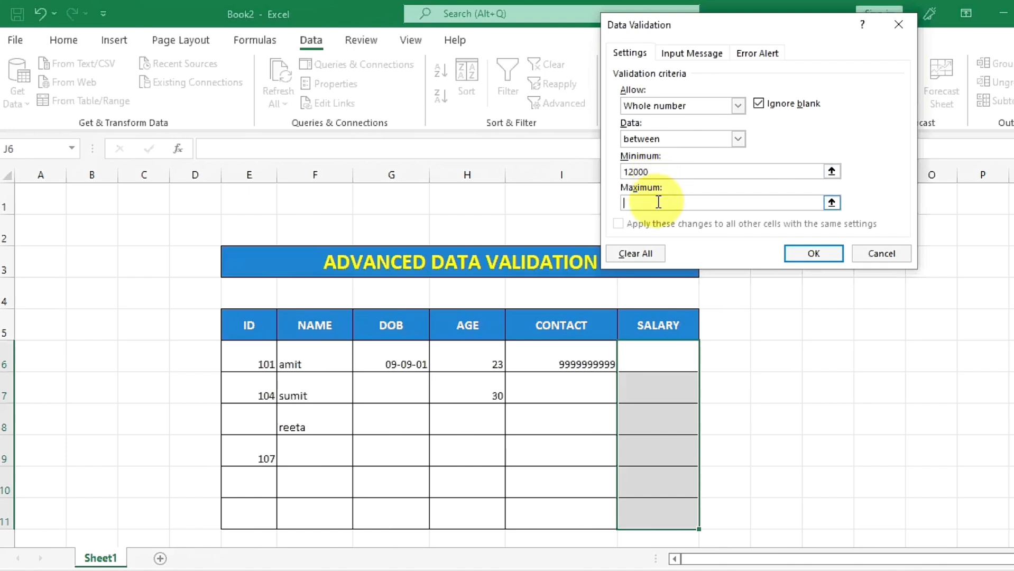
text(45000)
click(814, 254)
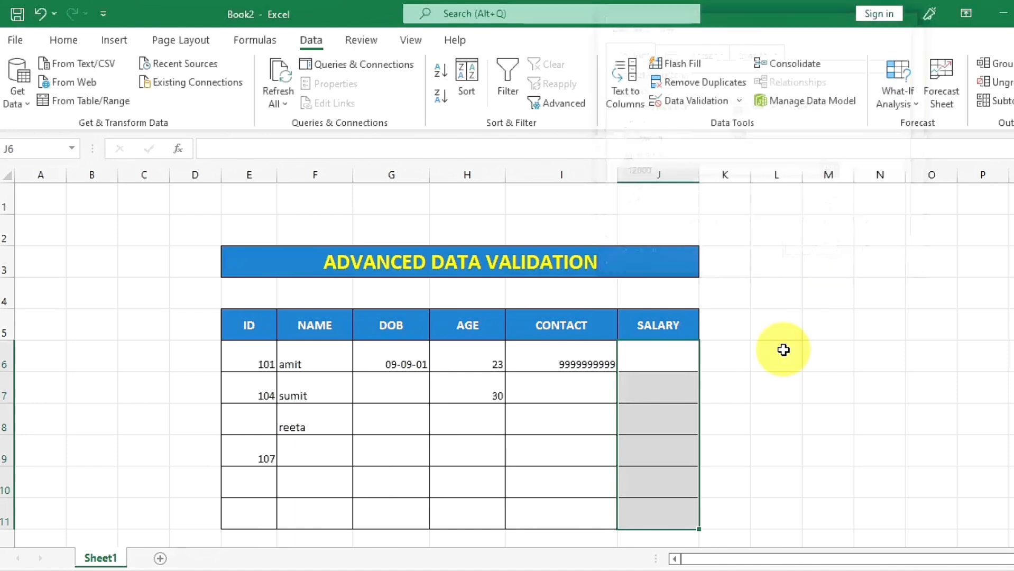
Enter the allowed salary 12000 in cell J6
click(705, 399)
click(655, 365)
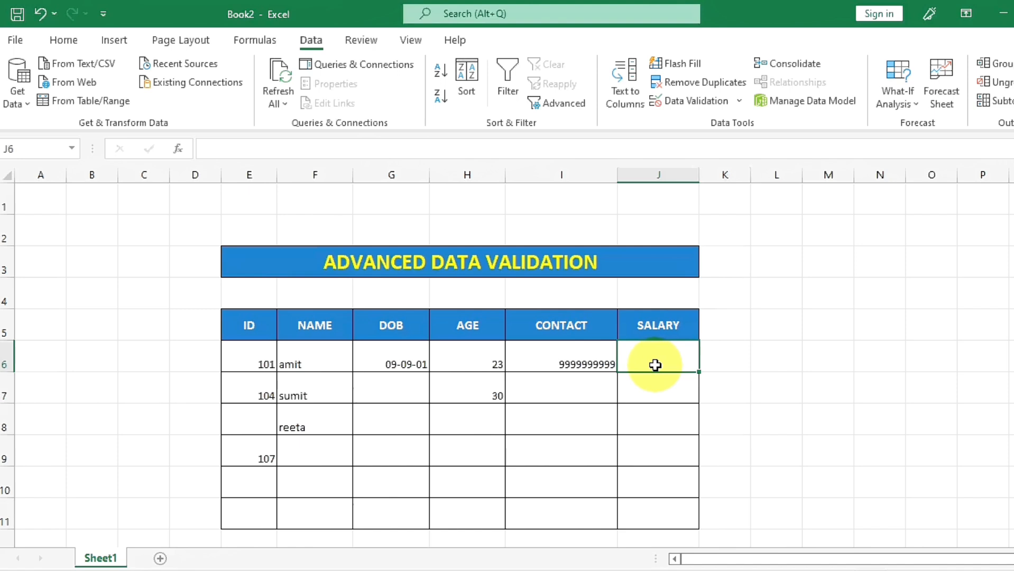
text(12000)
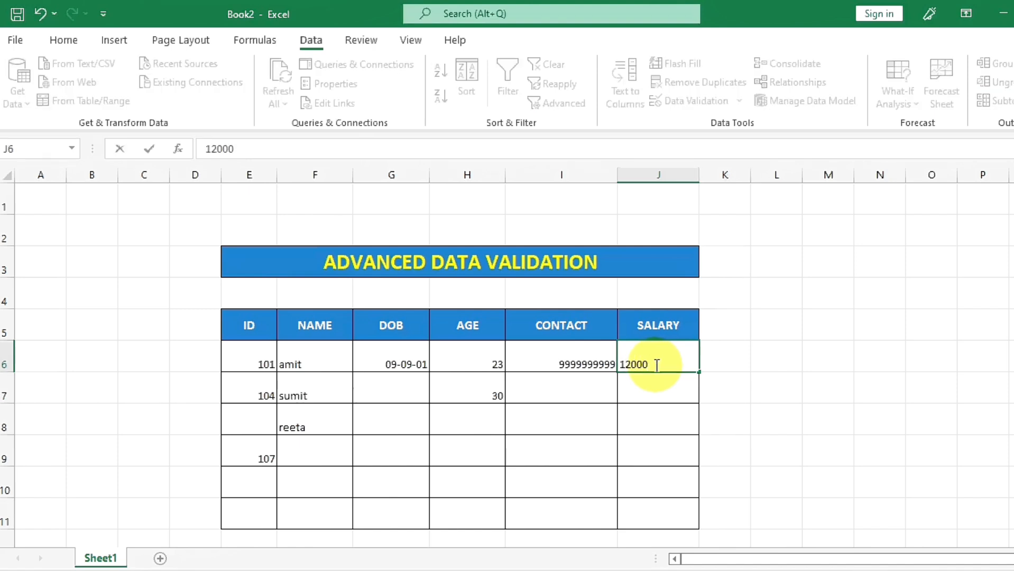
key(Return)
Try to enter the salary 47000 in cell J7 to test the salary limit, then cancel the entry
text(47000)
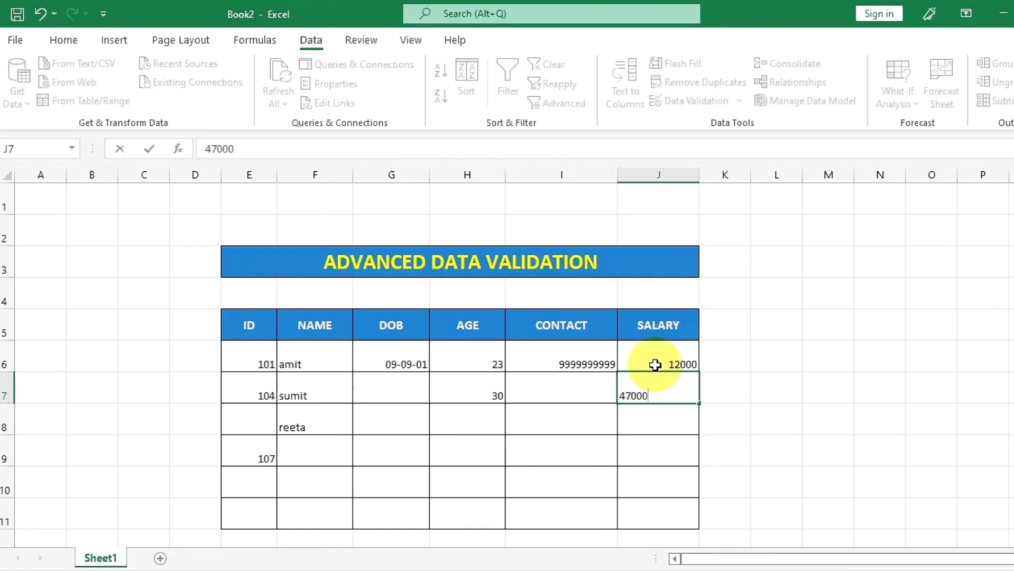
key(Return)
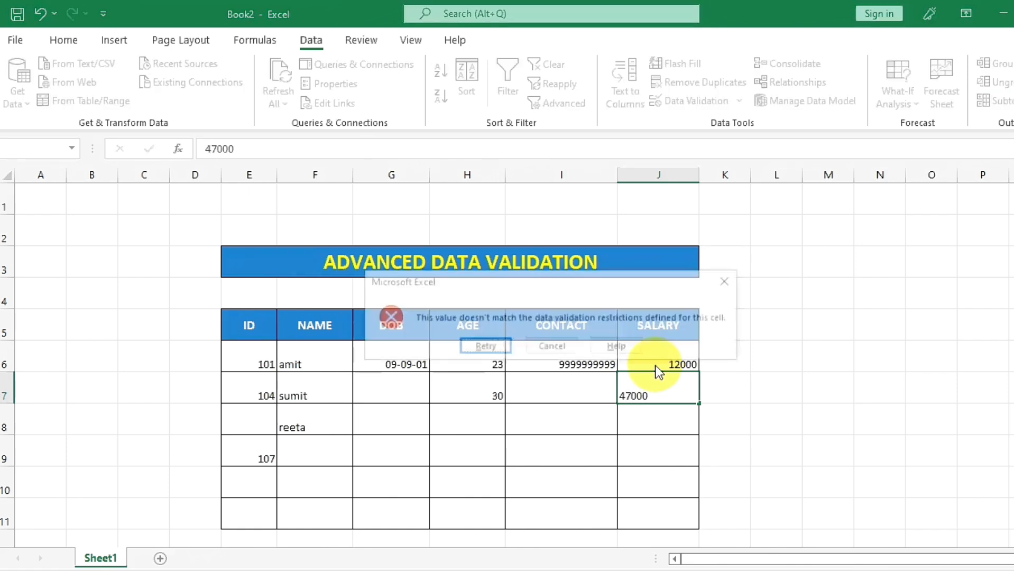
click(555, 346)
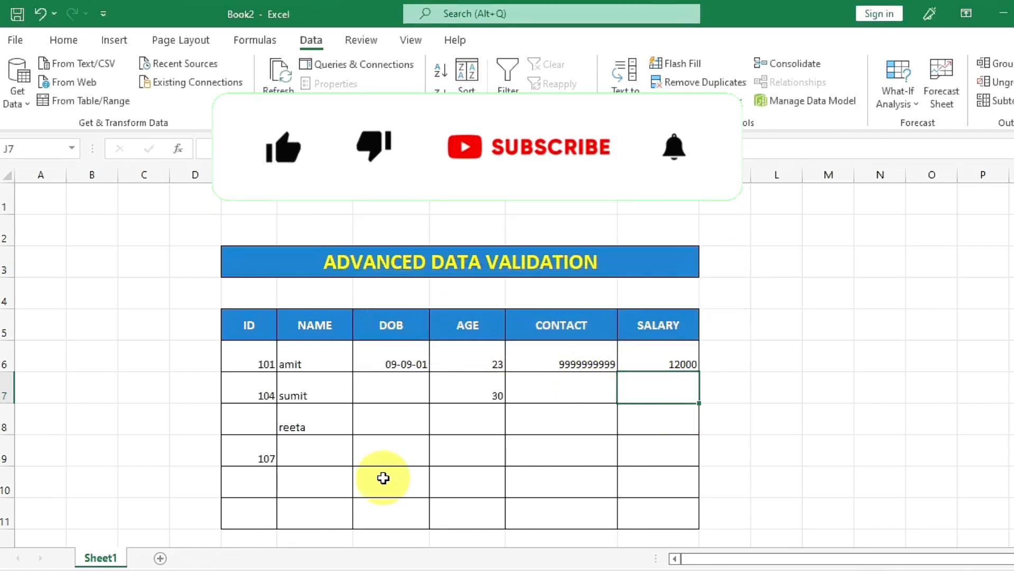
drag(244, 327, 657, 530)
click(731, 479)
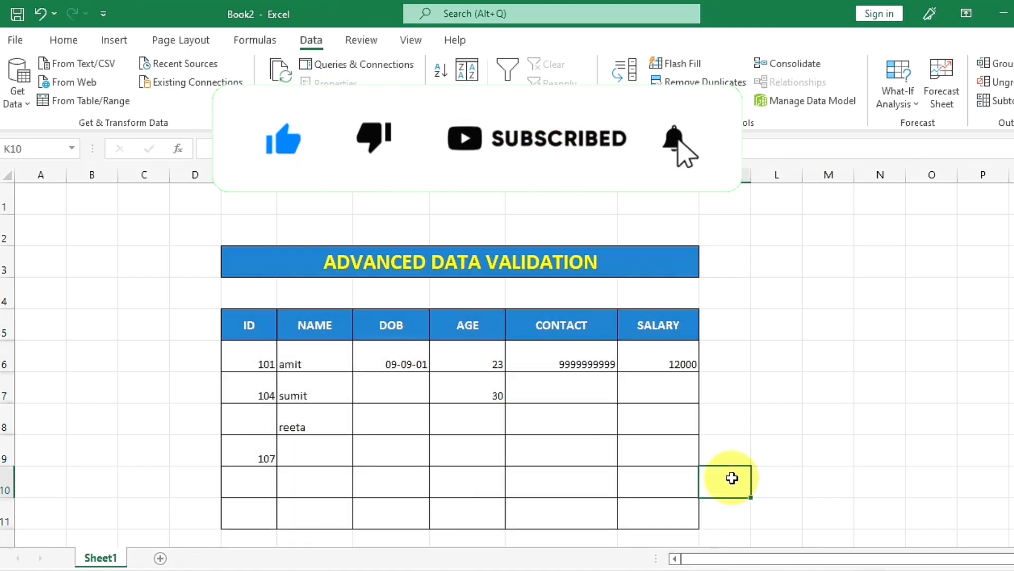